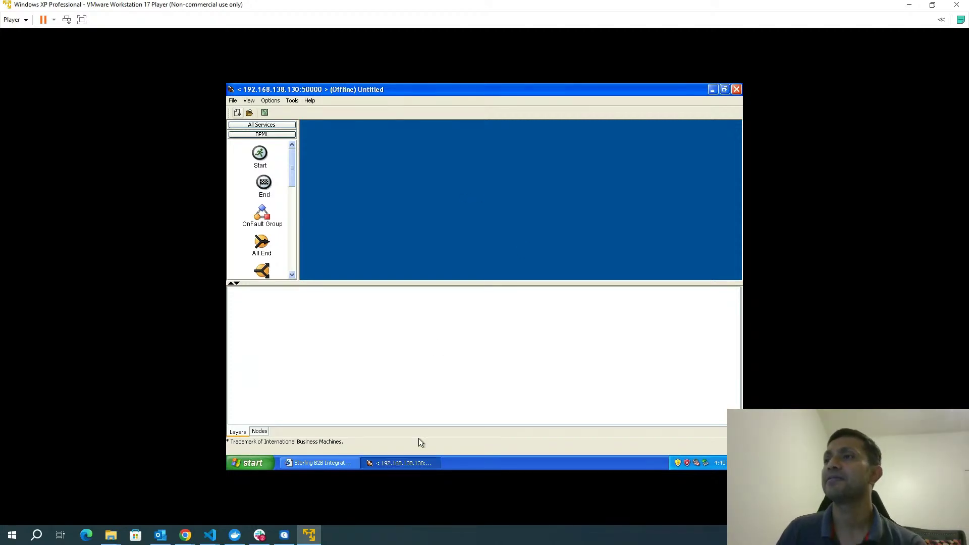
- Switch to the Sterling B2B Integrator dashboard, search business processes for "test", and open the execution manager for TestBP
left_click(411, 463)
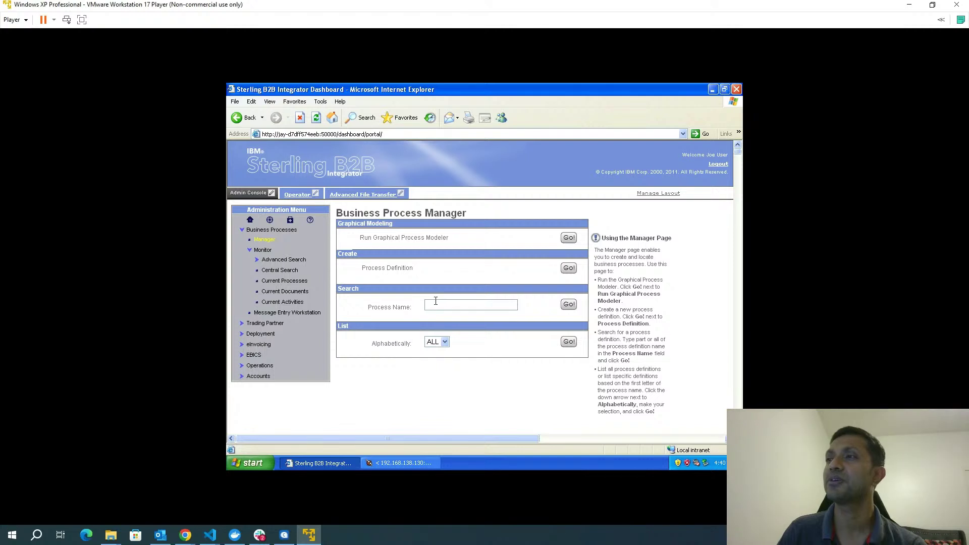
type("test")
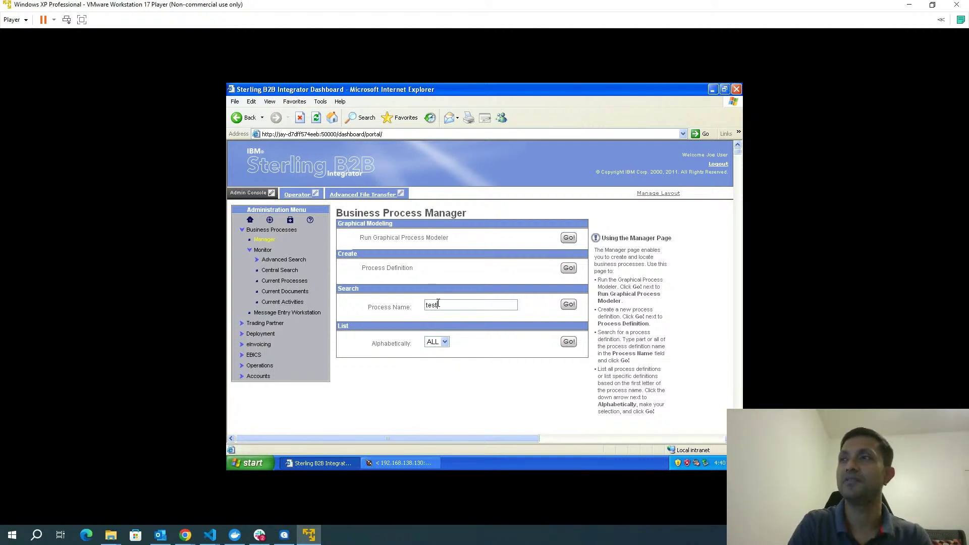
left_click(569, 305)
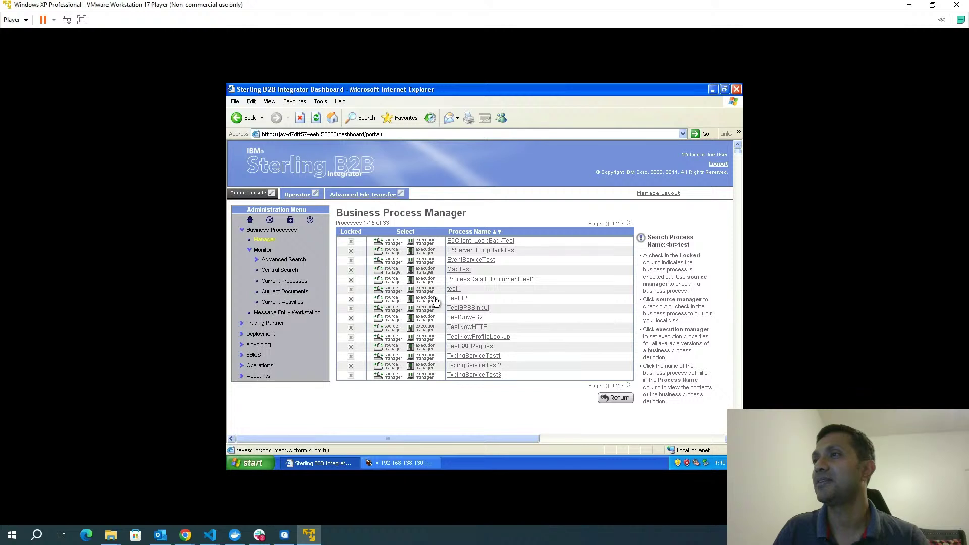
left_click(424, 301)
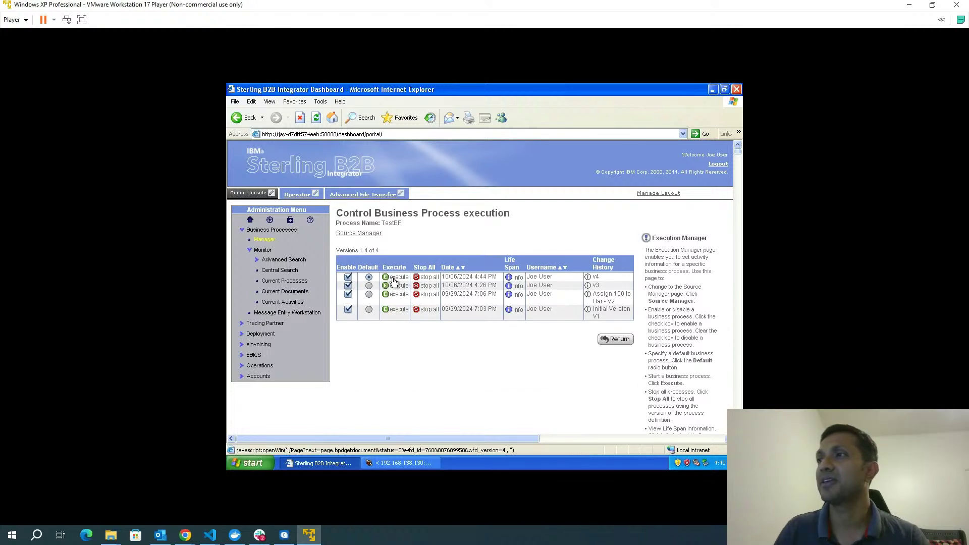
- Execute version 4 of TestBP with the desktop file sample.xml as its input
left_click(394, 279)
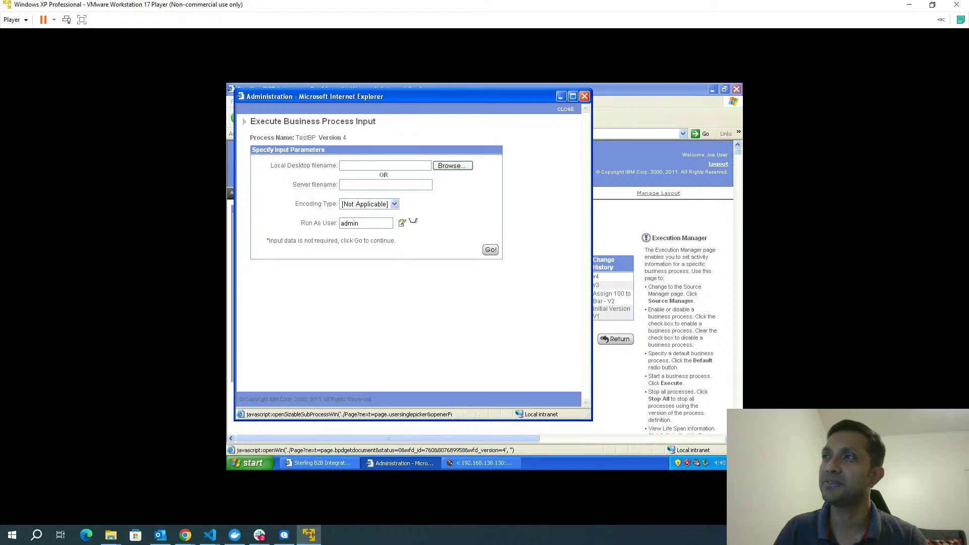
left_click(446, 168)
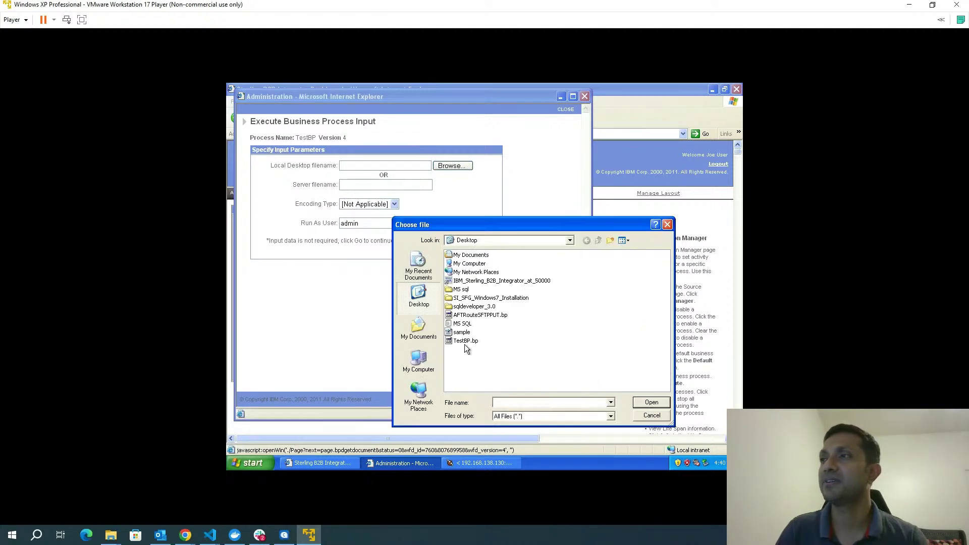
double_click(465, 341)
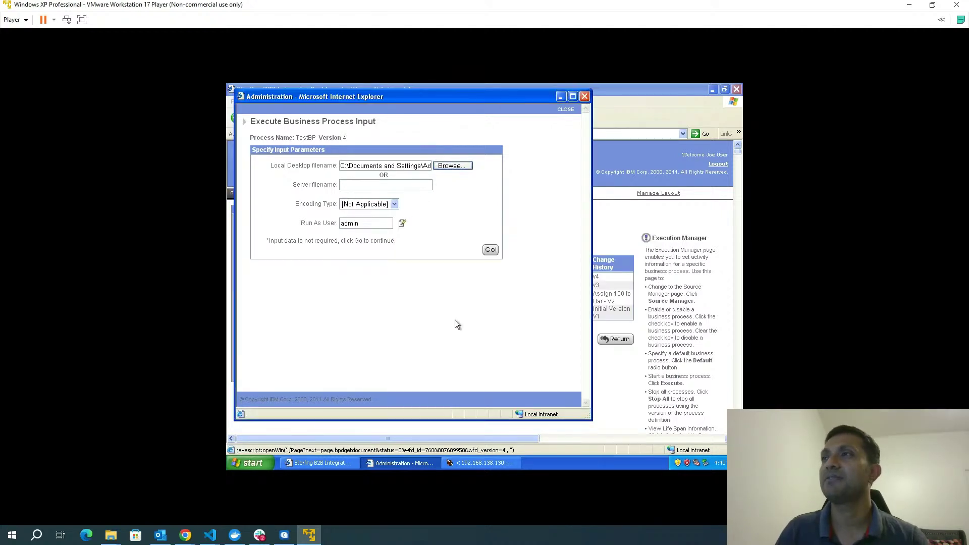
left_click(489, 250)
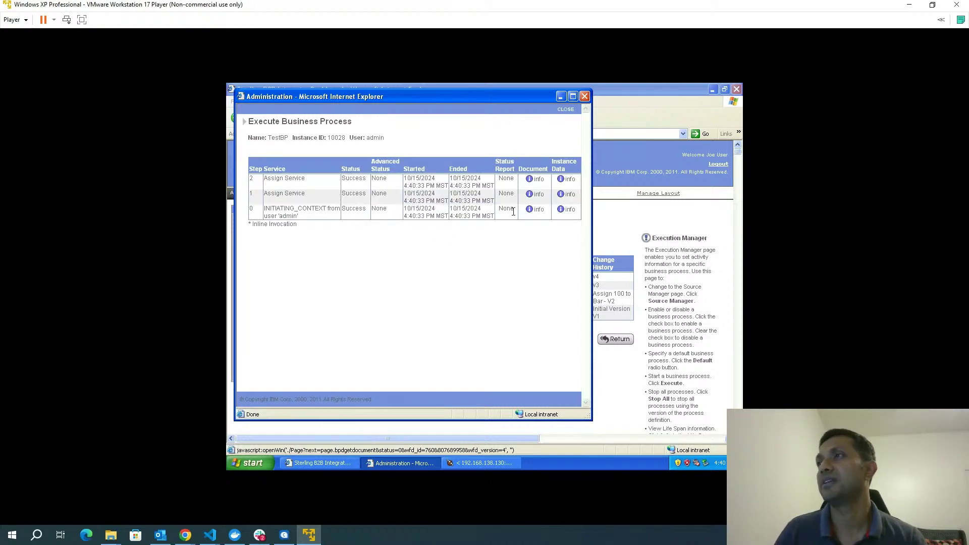
- Examine the Foo element in the process data of Assign Service step 1, and close that instance data
left_click(571, 194)
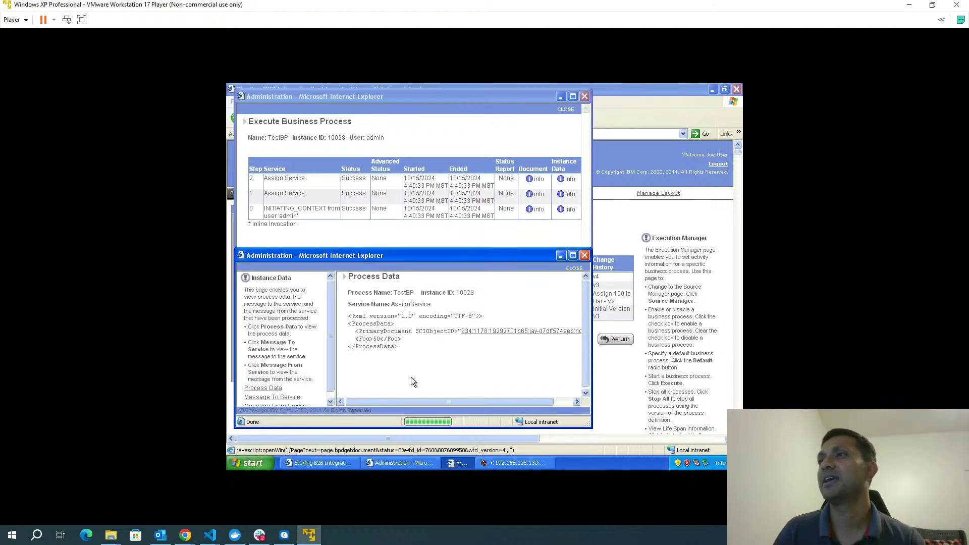
double_click(363, 341)
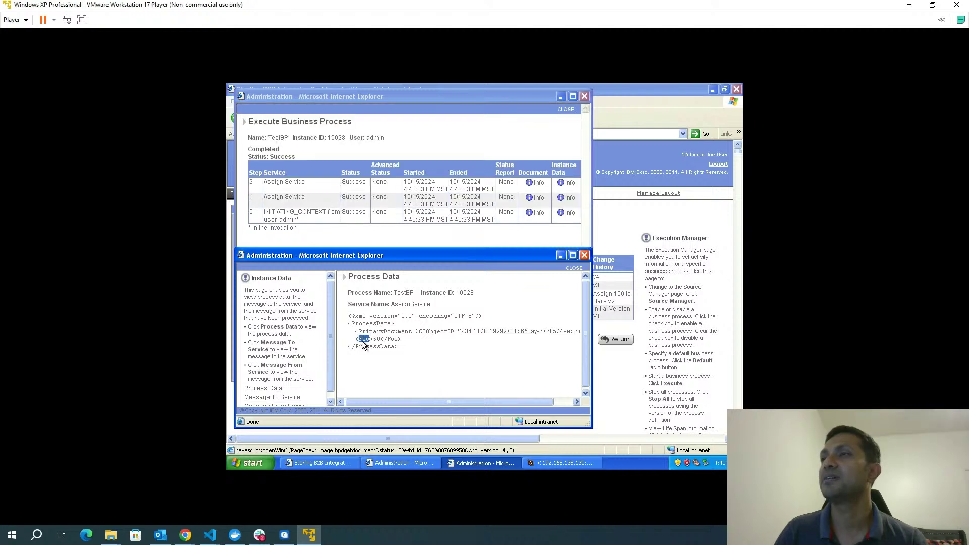
left_click(362, 341)
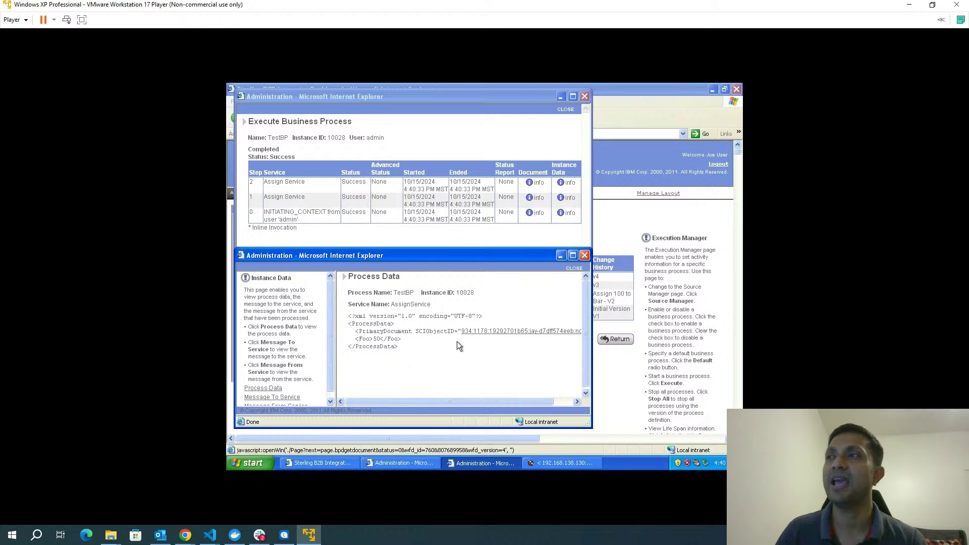
left_click(585, 254)
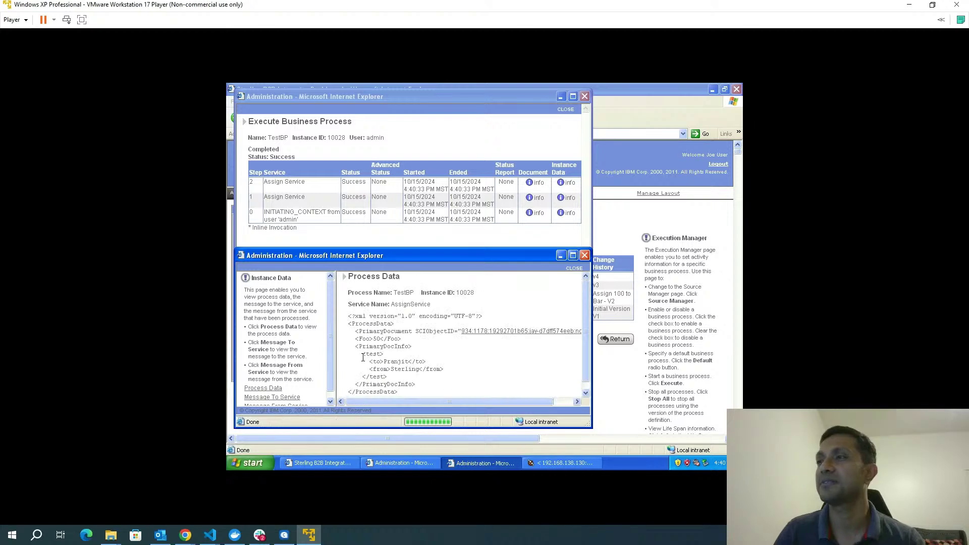
- View the primary document referenced in step 2's process data, examine its name and XML content, and close it
left_click(480, 333)
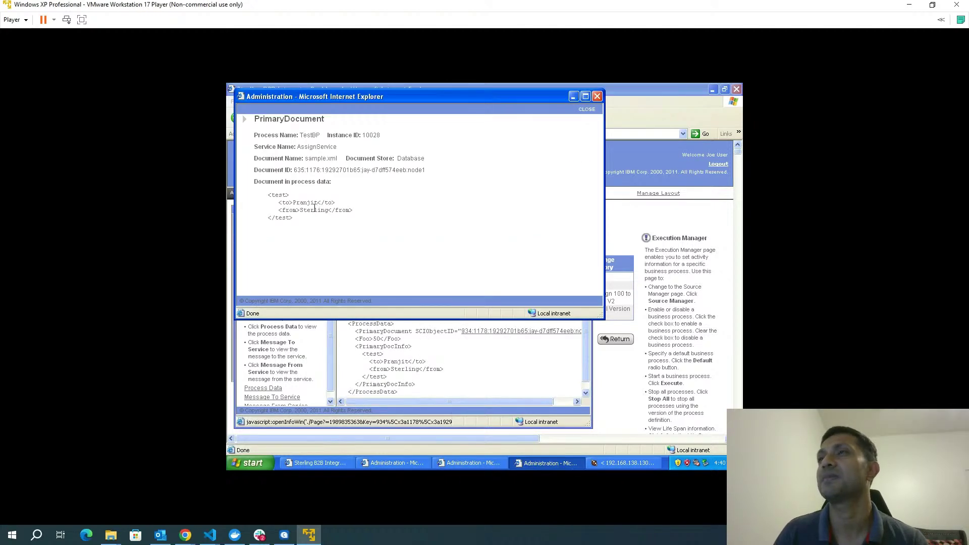
triple_click(322, 158)
left_click(322, 205)
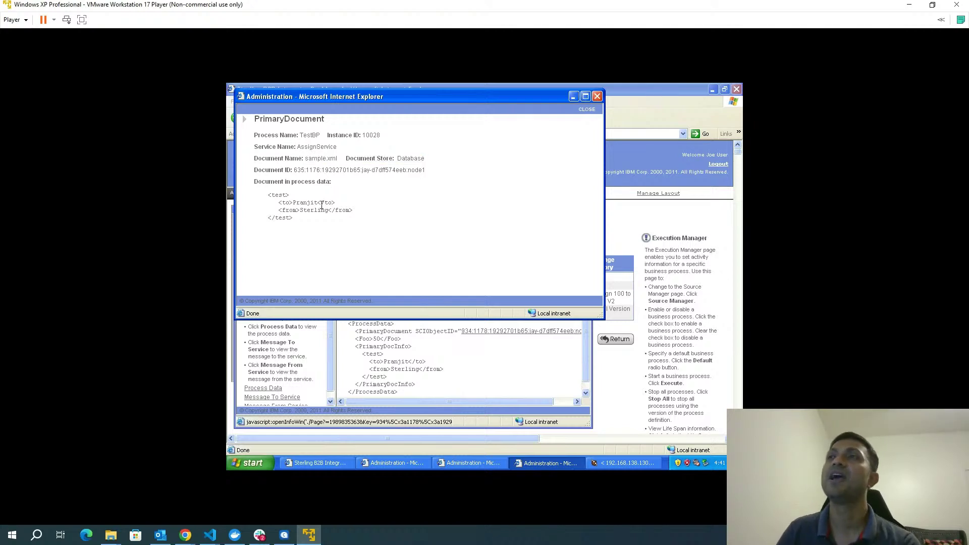
left_click_drag(297, 222, 271, 198)
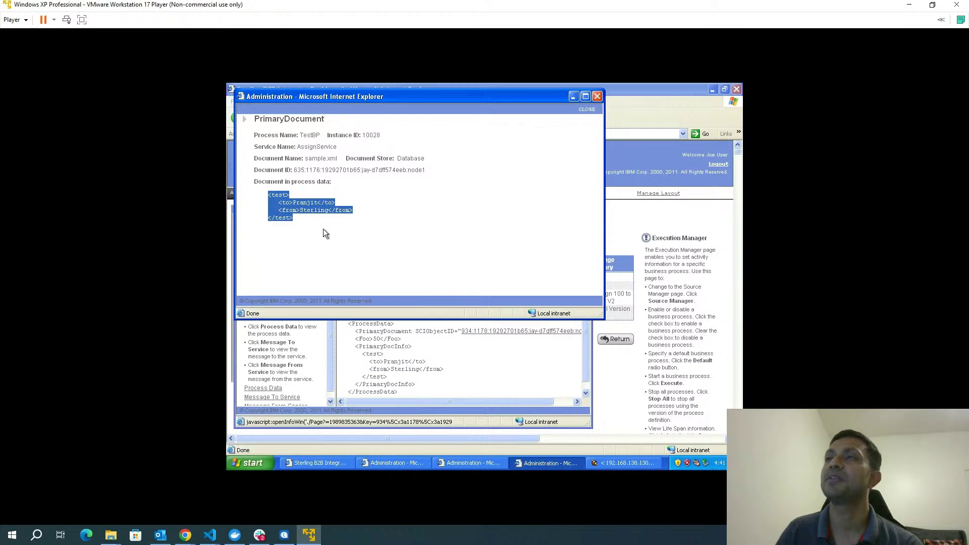
left_click(335, 235)
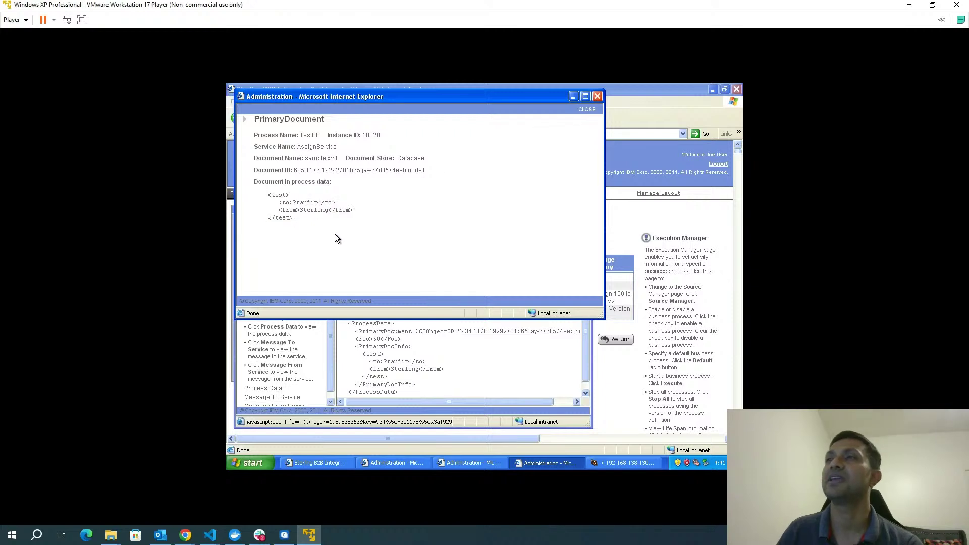
left_click(596, 96)
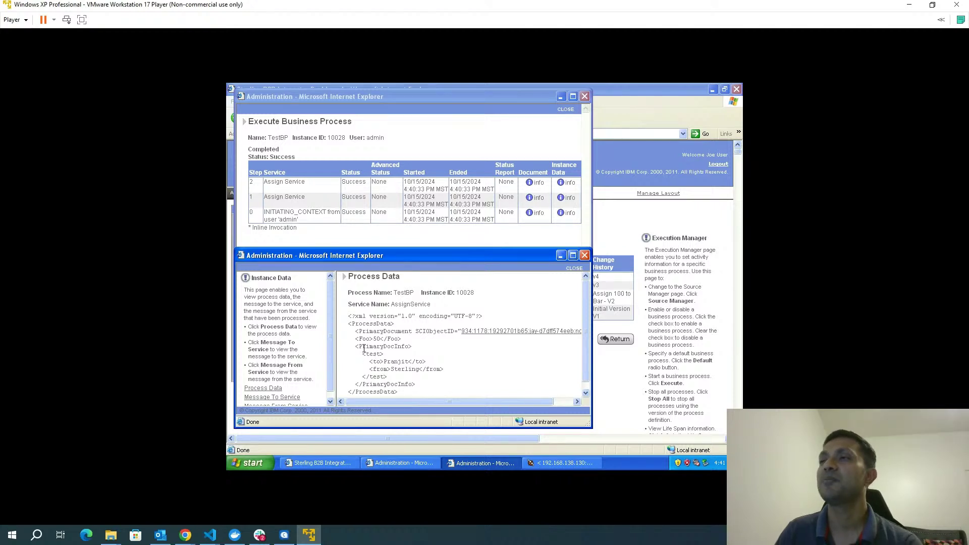
- Examine the XML nested under PrimaryDocInfo in step 2's process data, and close the instance data and execution windows
left_click_drag(358, 347, 418, 378)
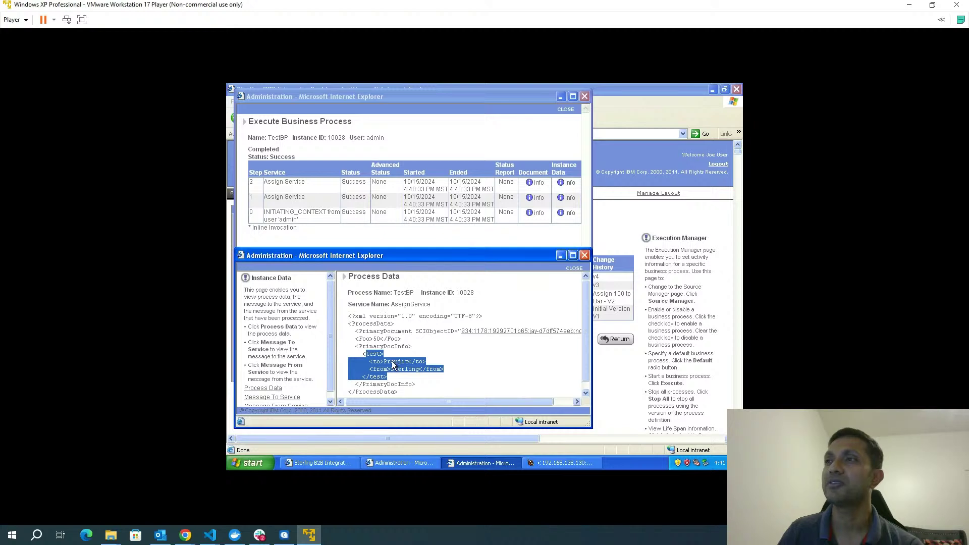
left_click(416, 373)
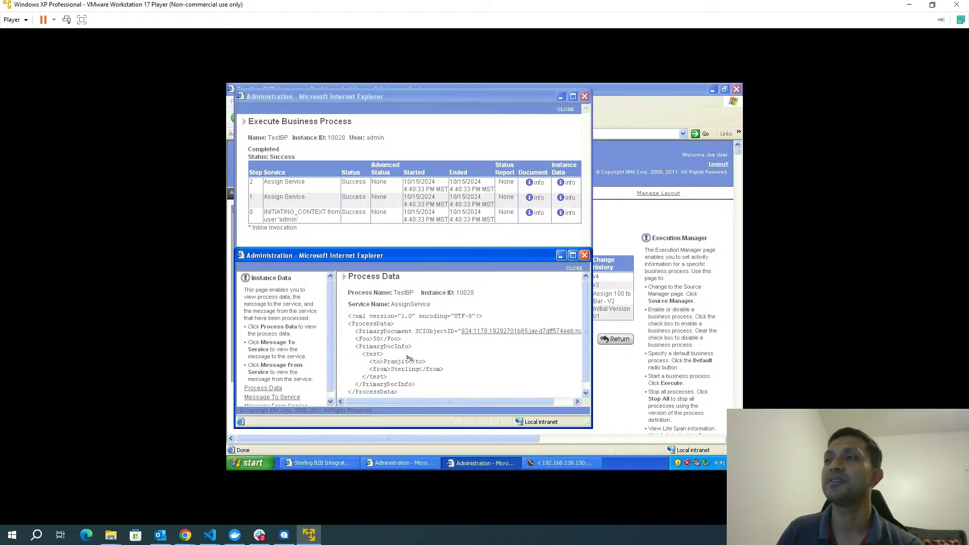
left_click_drag(362, 353, 392, 377)
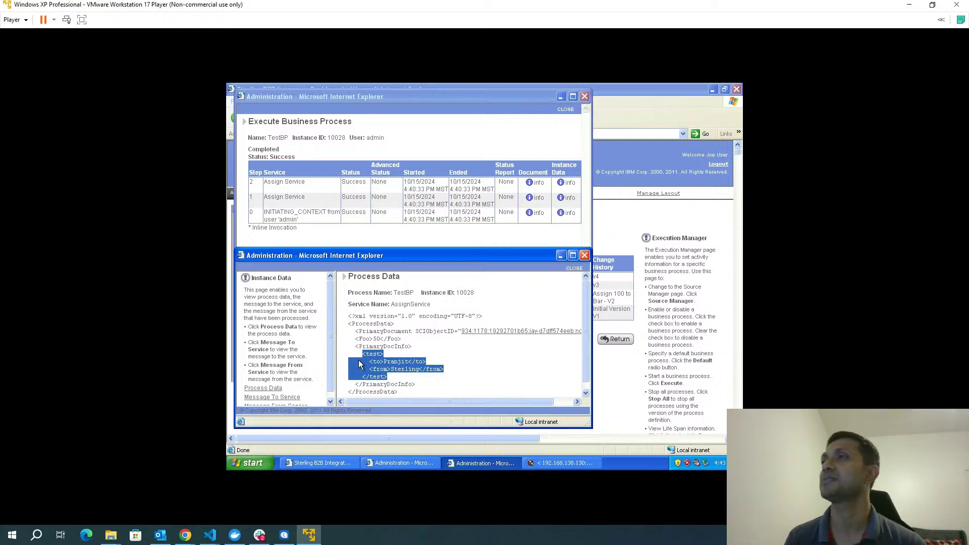
left_click(584, 255)
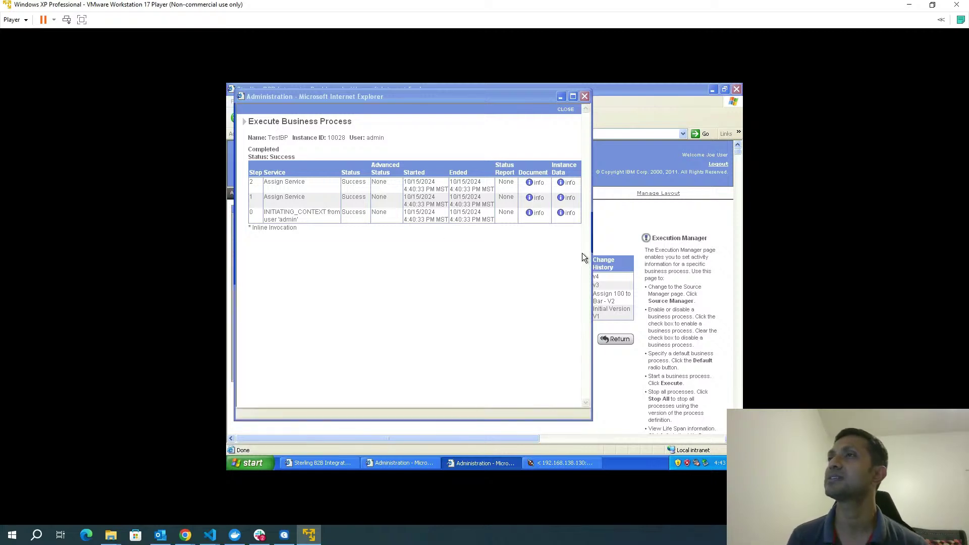
left_click(585, 97)
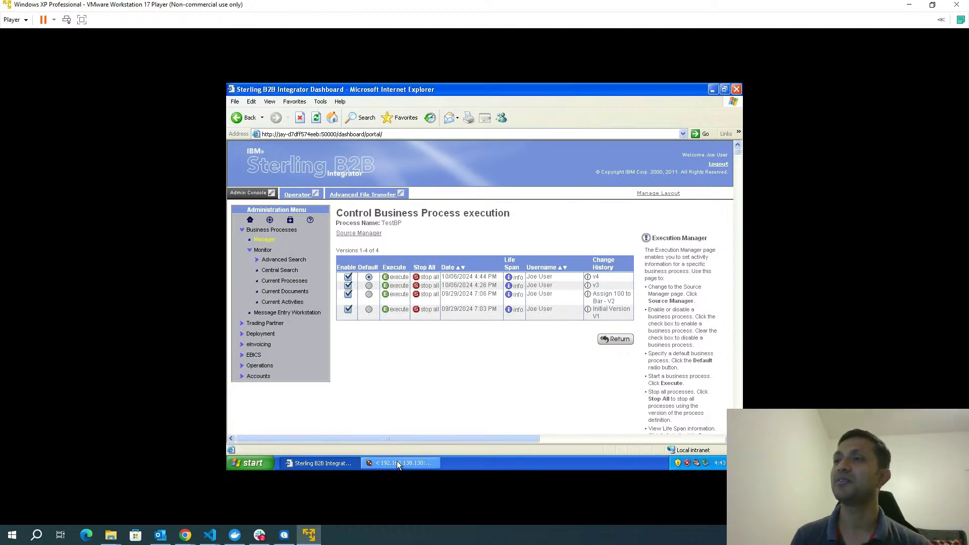
- Switch to the Graphical Process Modeler and open the business process TestBP.bp
left_click(404, 463)
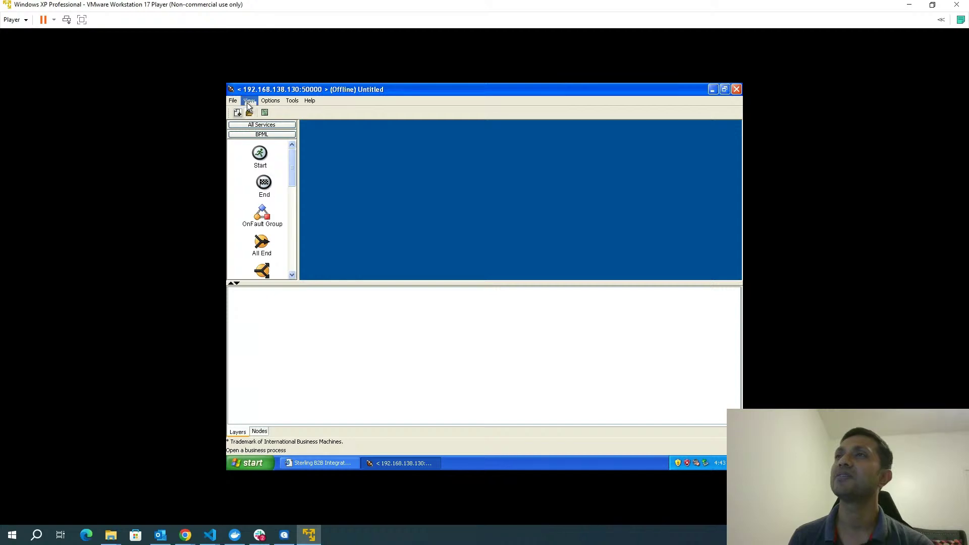
left_click(233, 101)
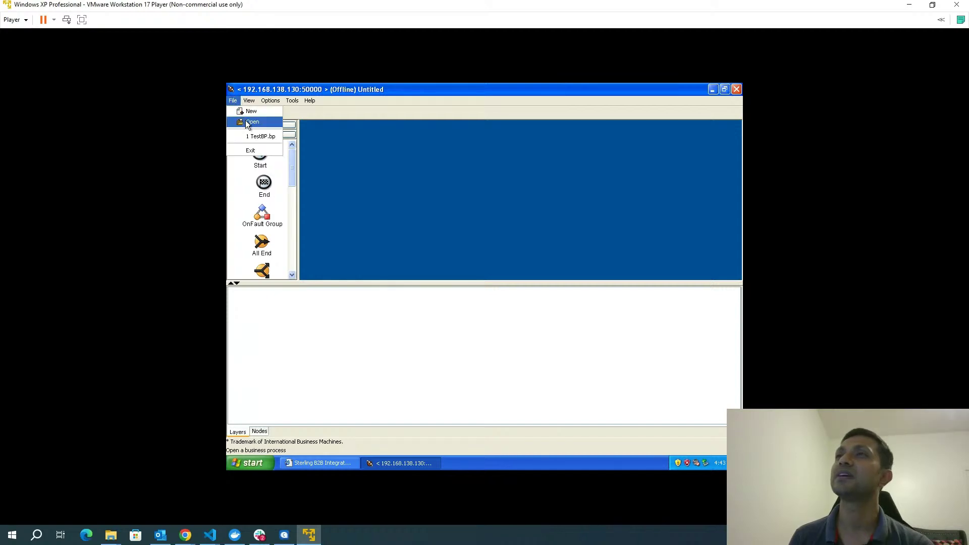
left_click(245, 122)
double_click(393, 275)
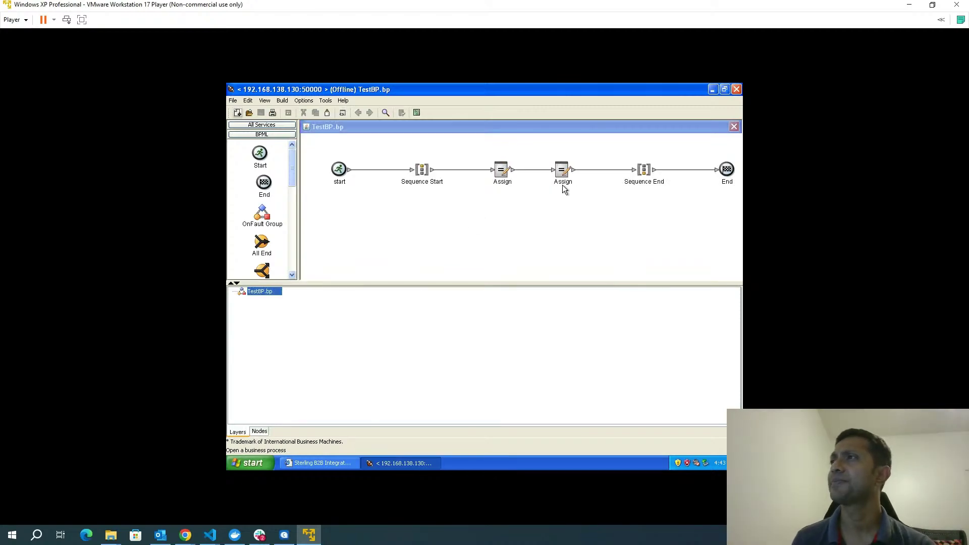
- Delete the link between the second Assign and Sequence End, and add a third Assign below the gap
left_click(592, 170)
key("Delete")
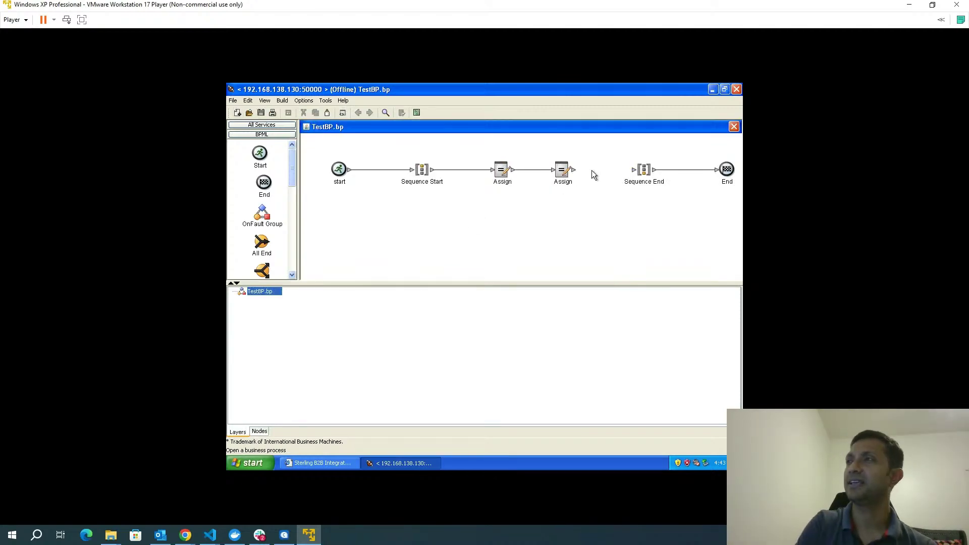
left_click_drag(289, 162, 622, 222)
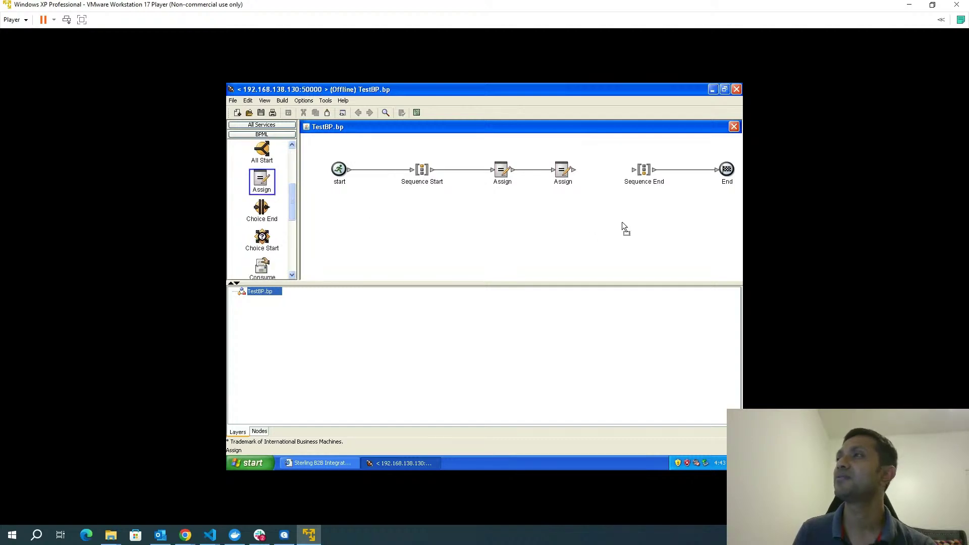
- Move the two linked Assign nodes closer to Sequence Start, and shift the new Assign up toward the gap
left_click_drag(506, 178, 471, 178)
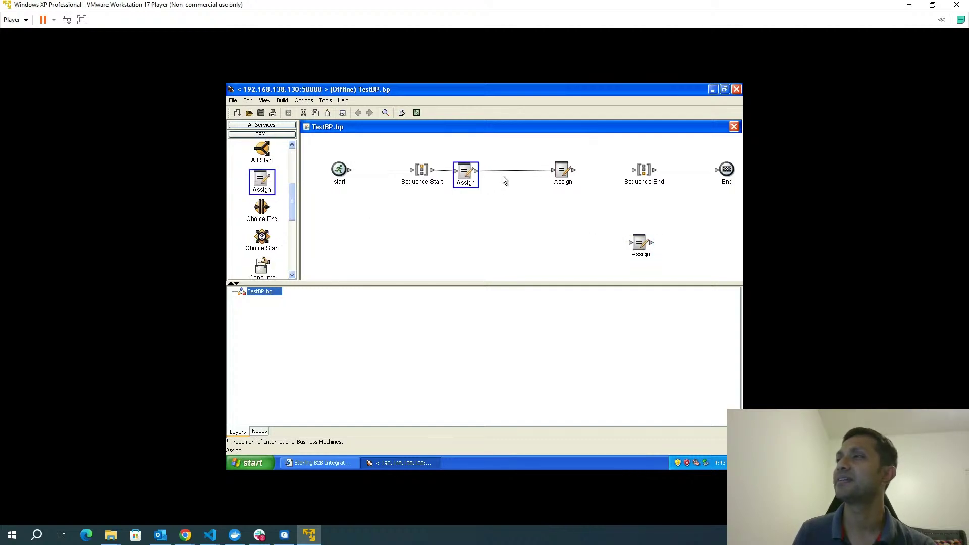
left_click_drag(559, 172, 516, 173)
left_click(629, 232)
left_click_drag(630, 235, 596, 214)
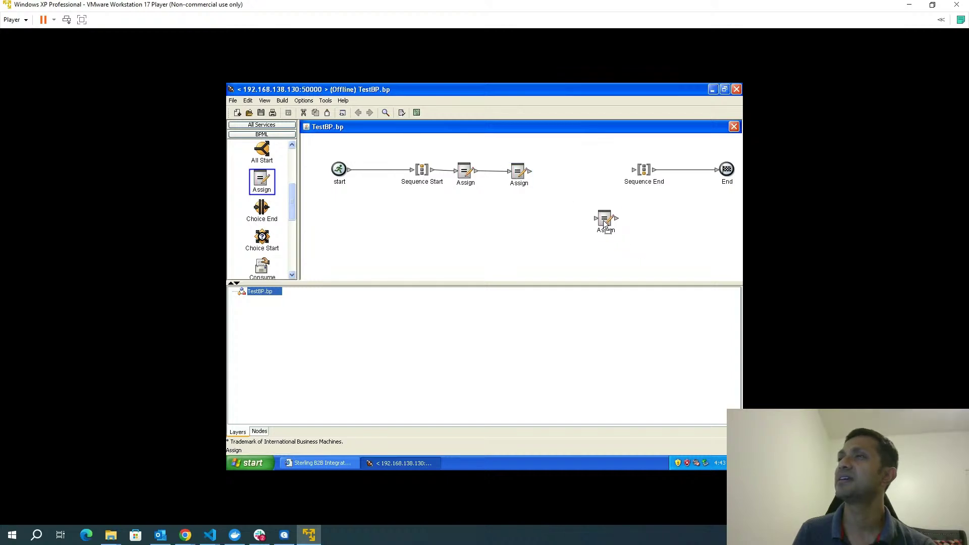
- Add a Release Service from the full service list, placing it just before the unlinked Assign
left_click_drag(292, 205, 278, 157)
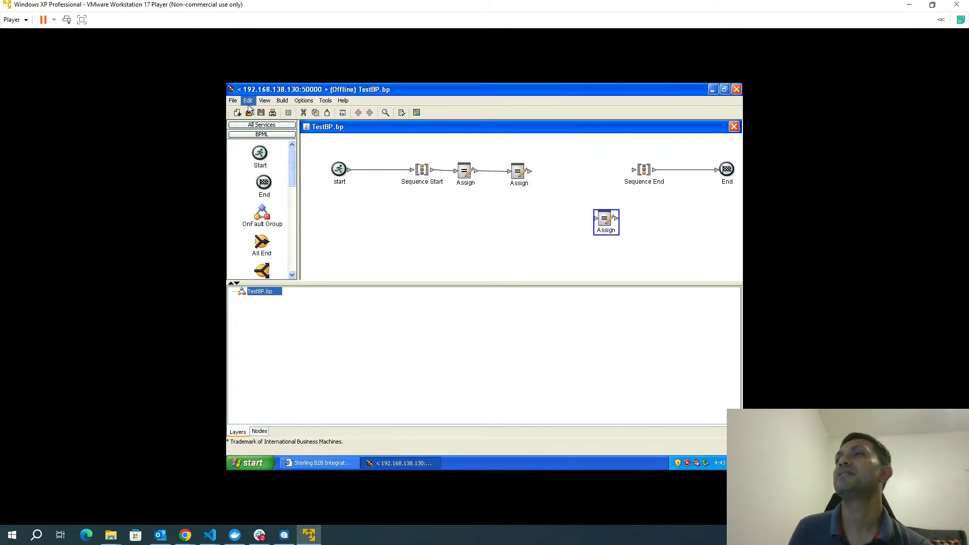
left_click(261, 125)
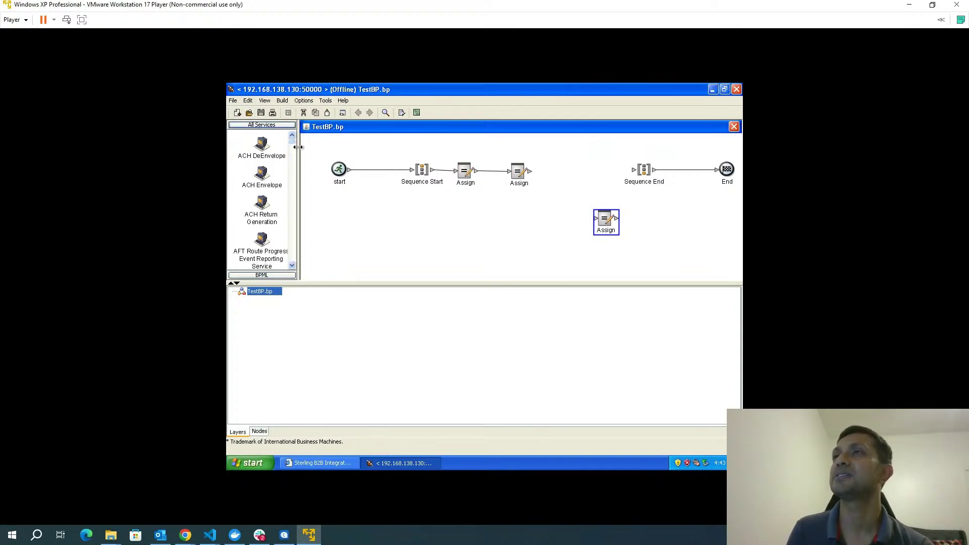
left_click_drag(289, 141, 538, 214)
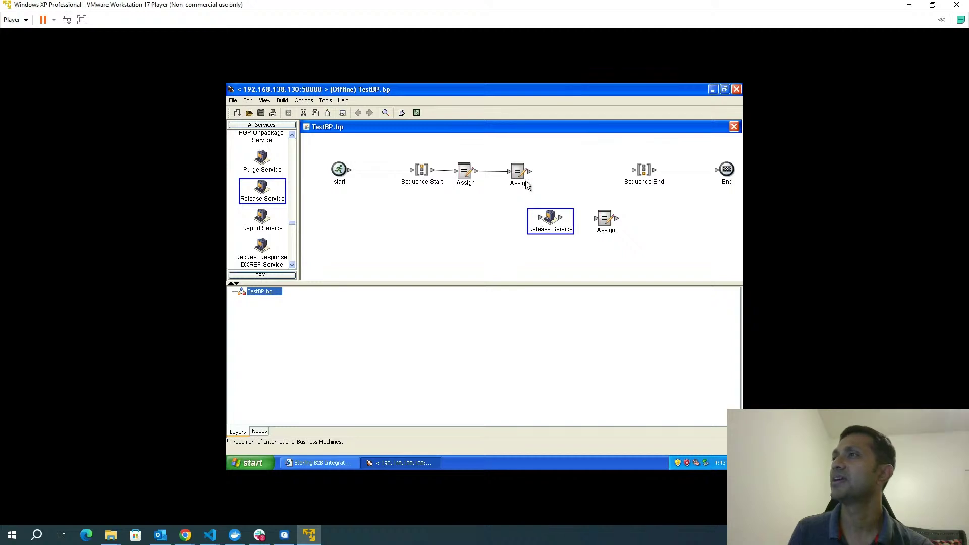
- Link the second Assign through the Release Service and the third Assign to Sequence End, and open the Release Service's settings
left_click_drag(530, 171, 530, 214)
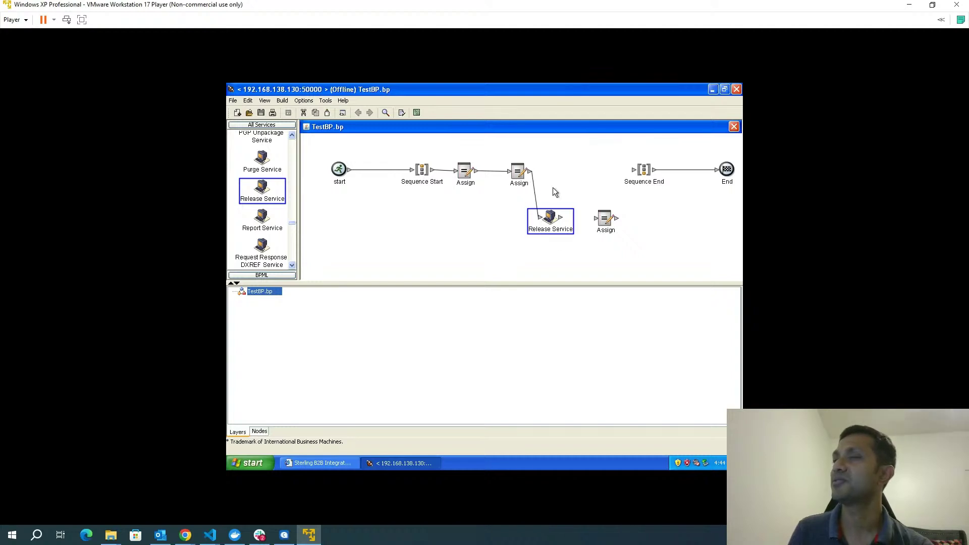
left_click_drag(561, 217, 628, 185)
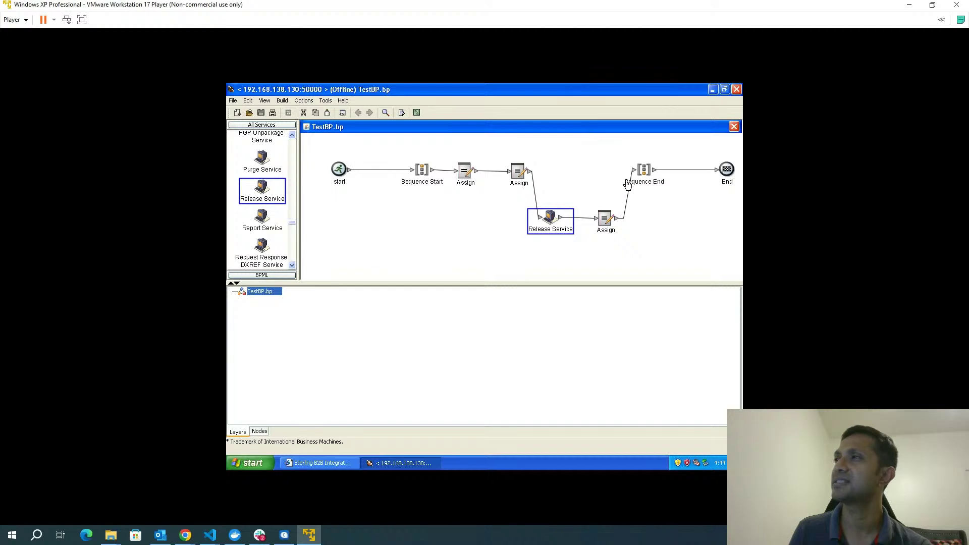
left_click(611, 254)
left_click(544, 229)
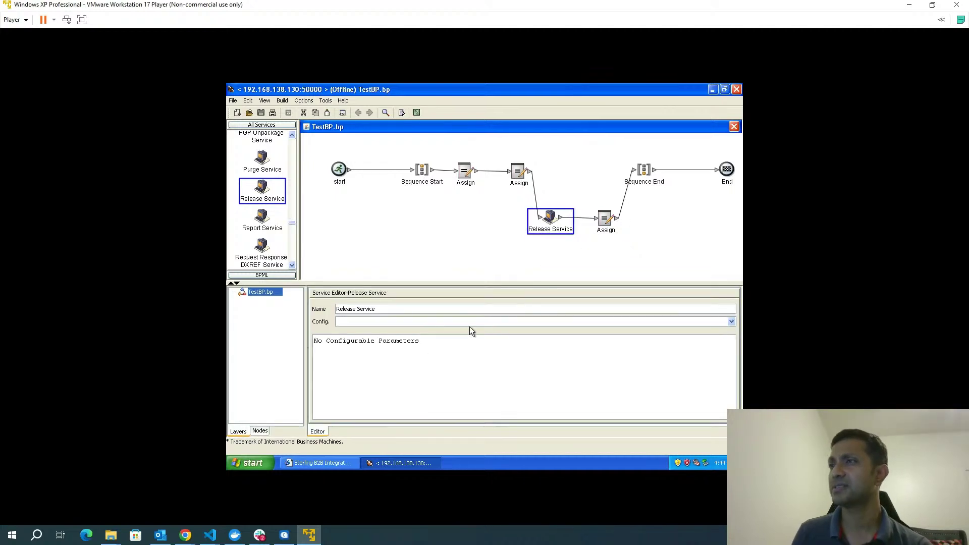
- Set the Release Service's configuration to ReleaseService and enlarge the editor area to reveal its message parameters
left_click(504, 322)
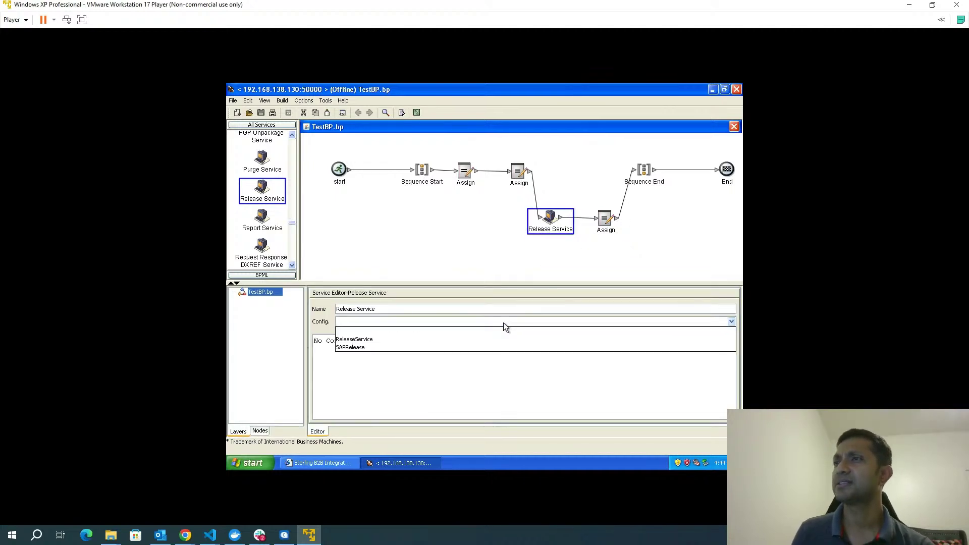
left_click(402, 337)
left_click_drag(513, 283, 514, 249)
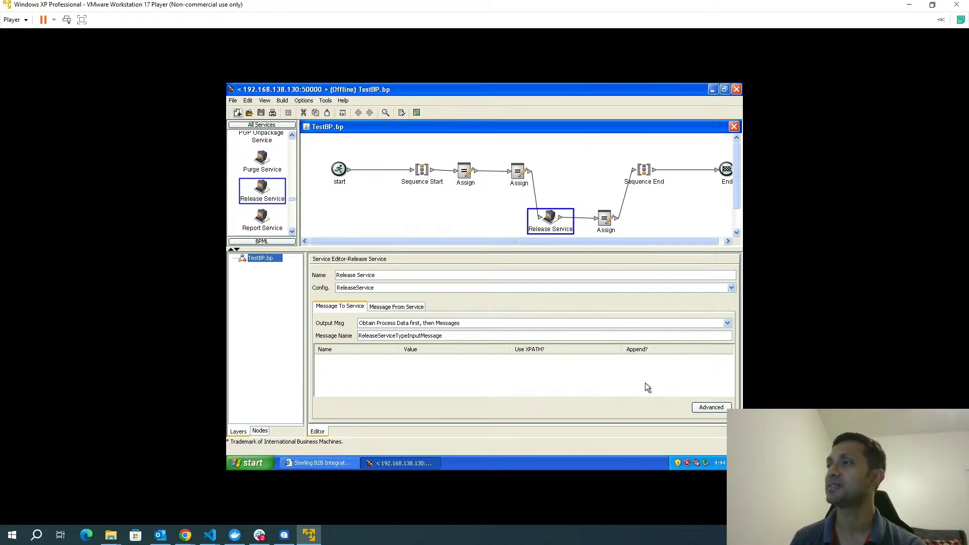
- Add an advanced parameter named TARGET with the value PrimaryDocument to the Release Service, and restore the diagram area's height
left_click(697, 407)
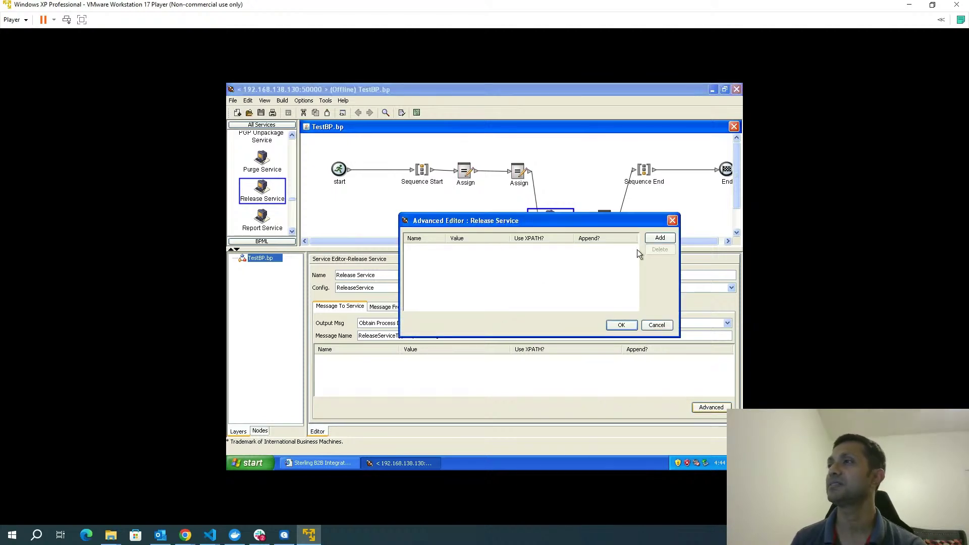
left_click(649, 238)
left_click(422, 247)
type("TARI")
type("GET")
left_click(476, 247)
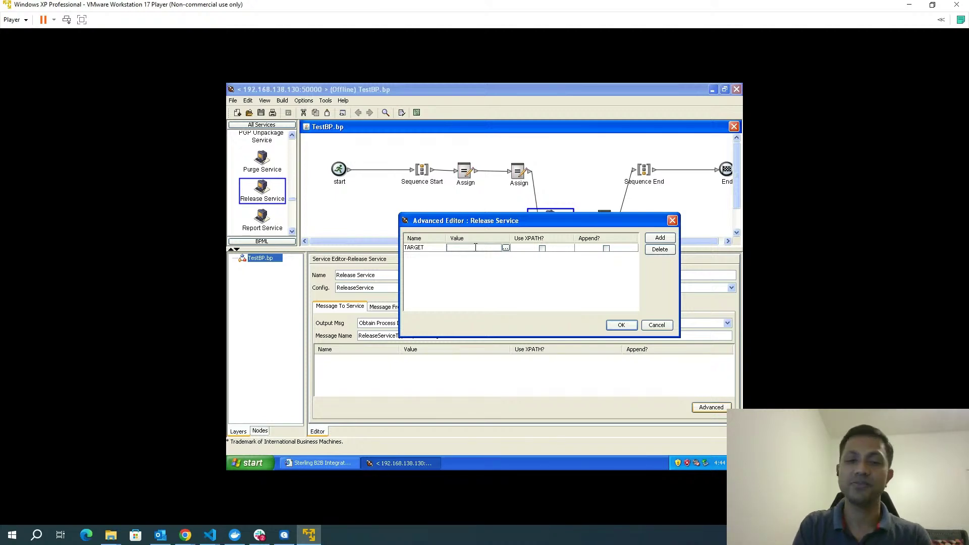
type("Document")
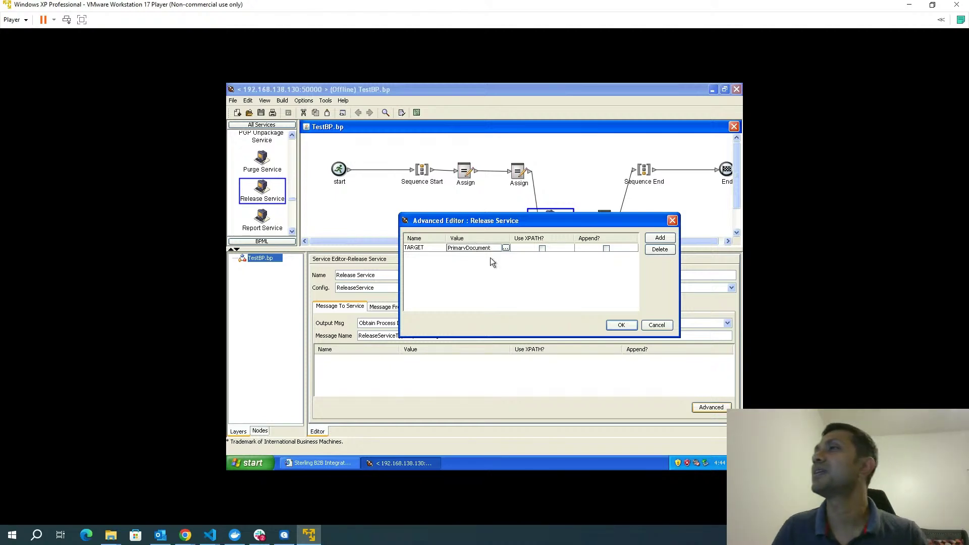
left_click(623, 324)
left_click_drag(628, 249, 629, 281)
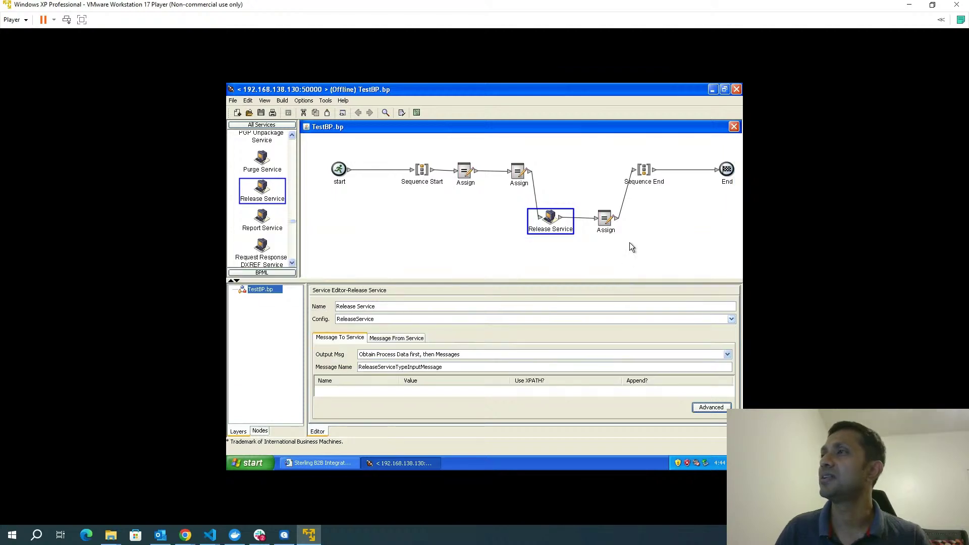
- Set the third Assign's from value to DOMToDoc(//test,'PrimaryDocument','no','test') and its to value to "."
left_click(608, 228)
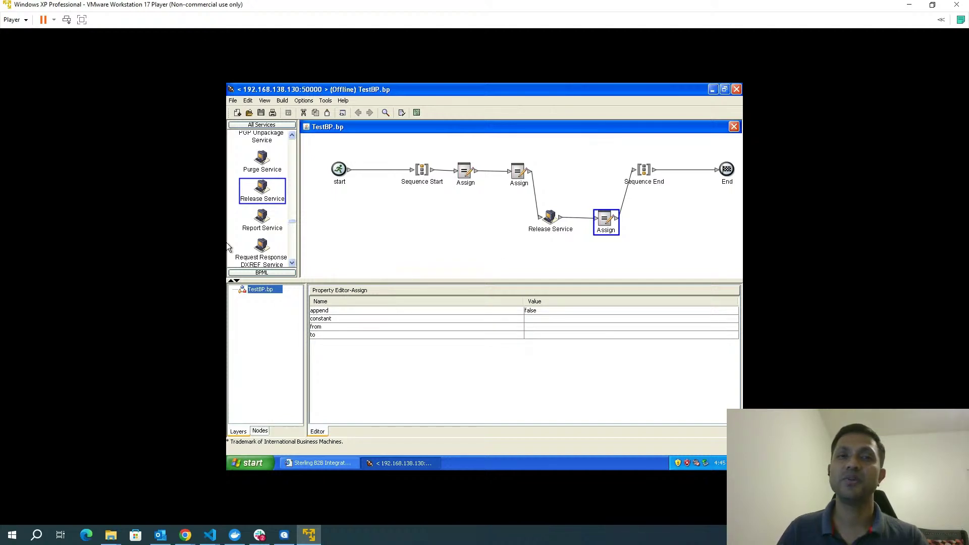
key("alt+Tab")
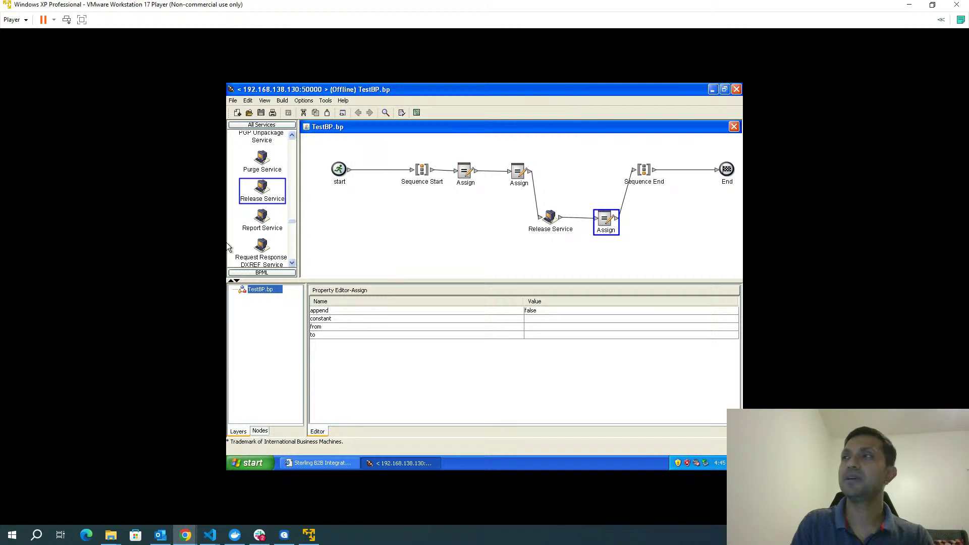
left_click(537, 329)
left_click(538, 328)
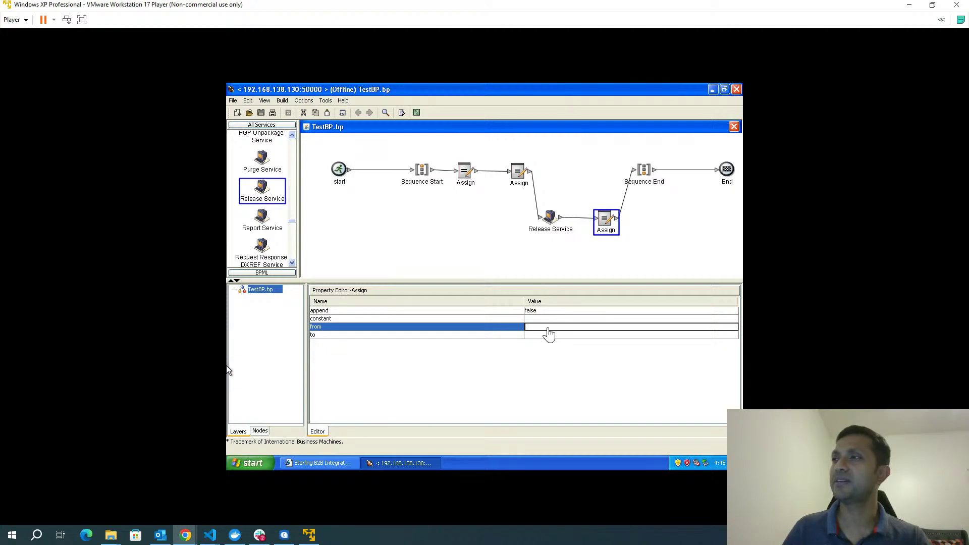
left_click(548, 328)
type("DOMToDoc(")
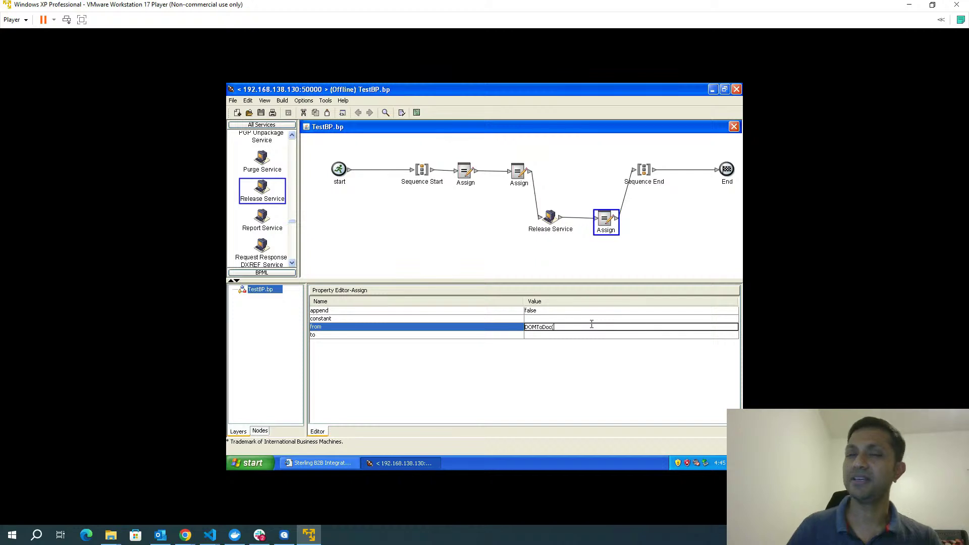
key("alt+Tab")
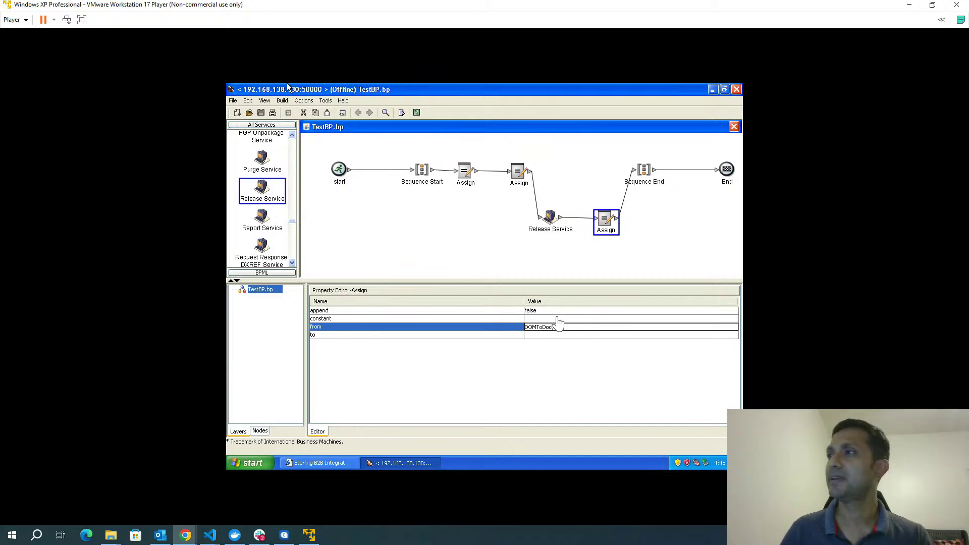
left_click(560, 328)
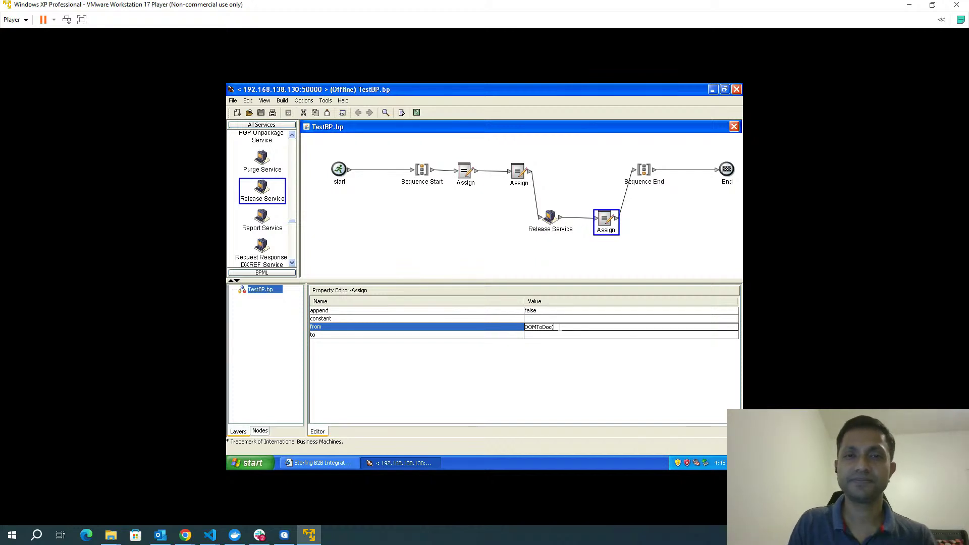
type("//test")
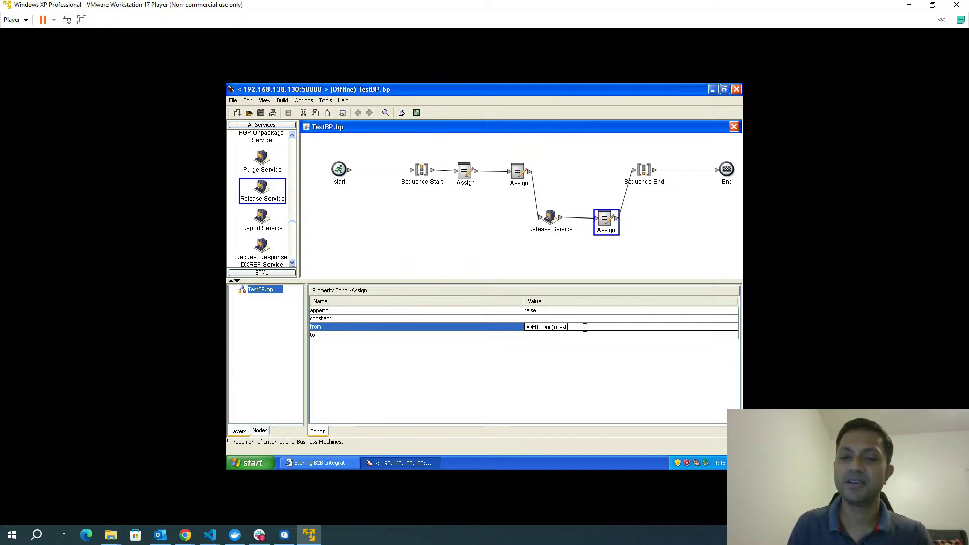
type(",")
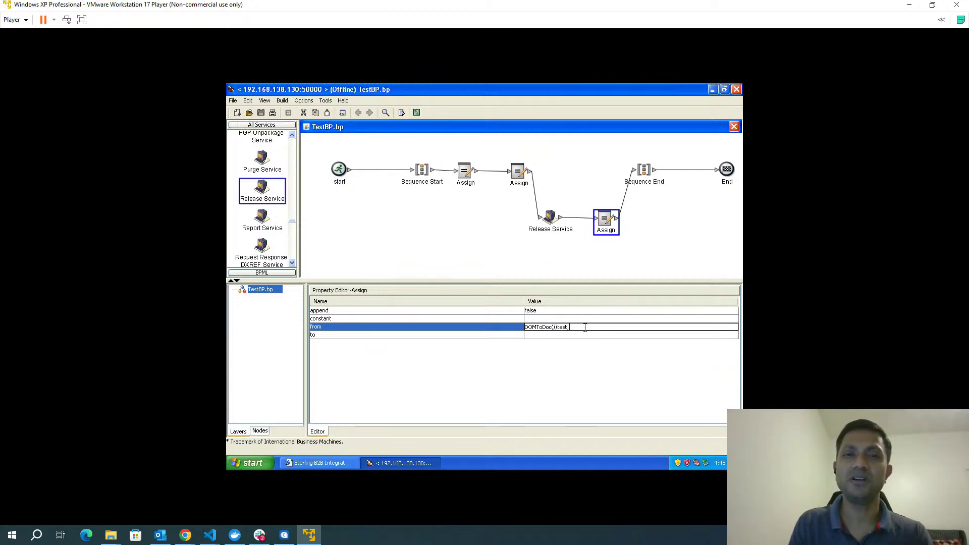
type("'PrimaryDocument','no',")
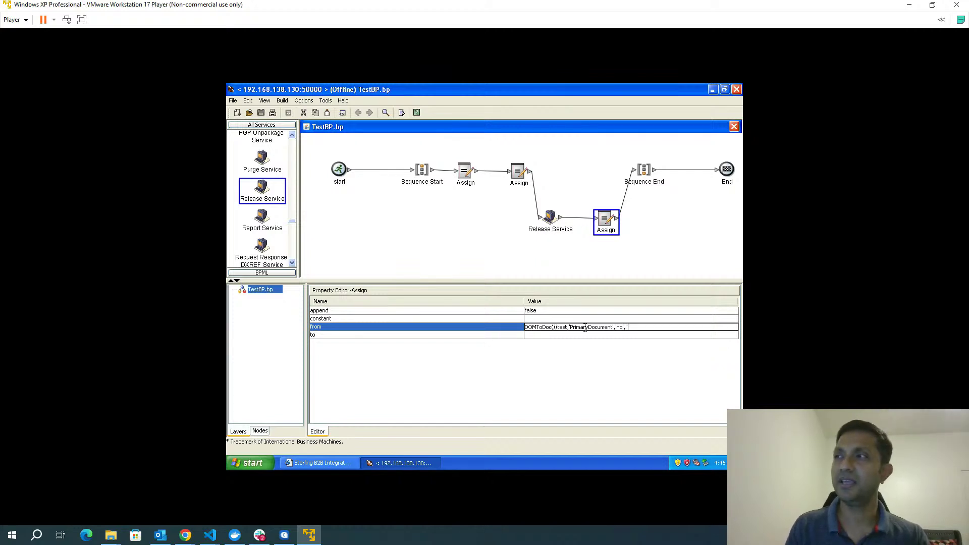
type("test")
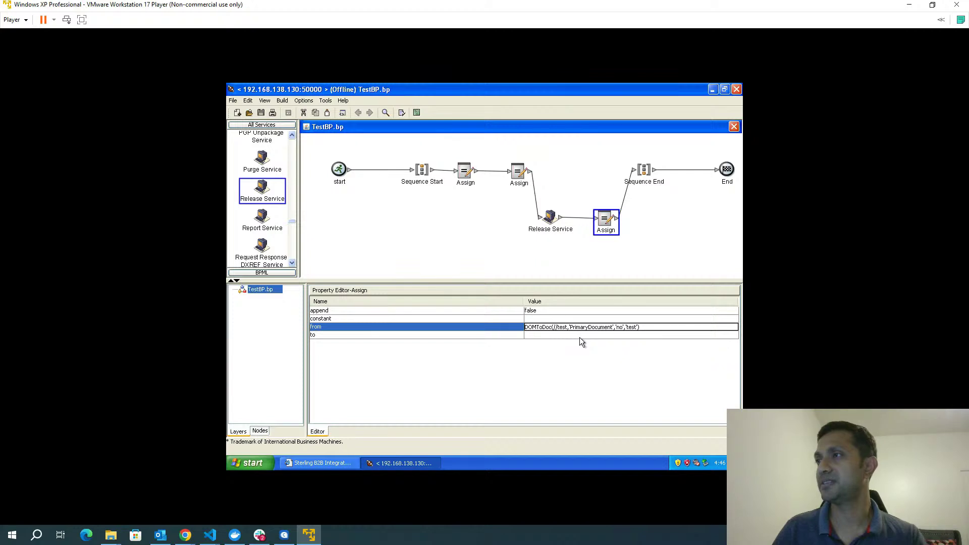
left_click(583, 335)
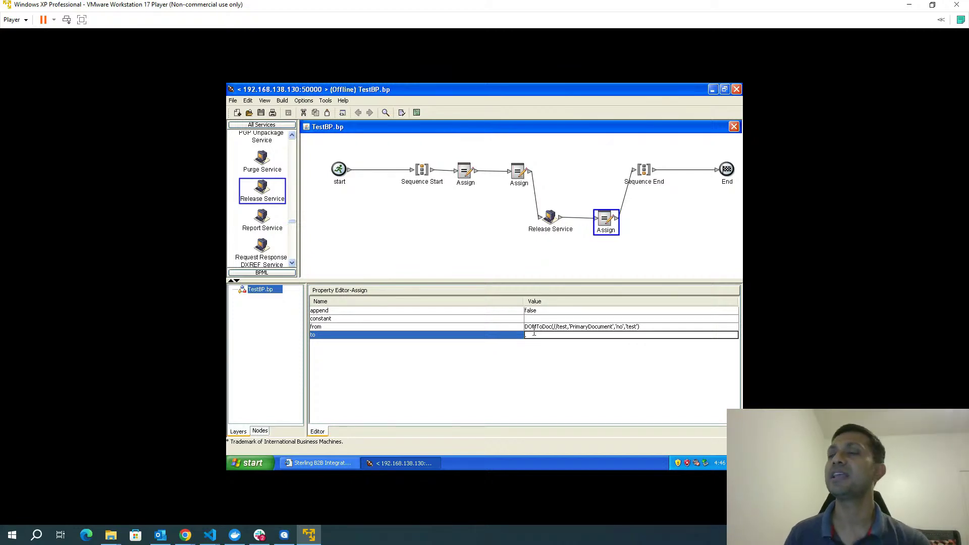
left_click(565, 327)
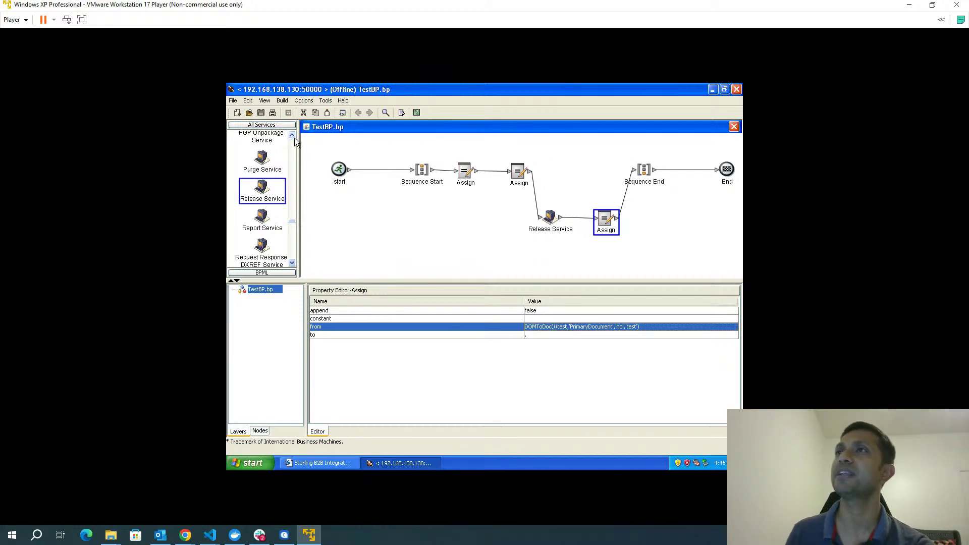
- Save the TestBP.bp business process with validation on save
left_click(264, 101)
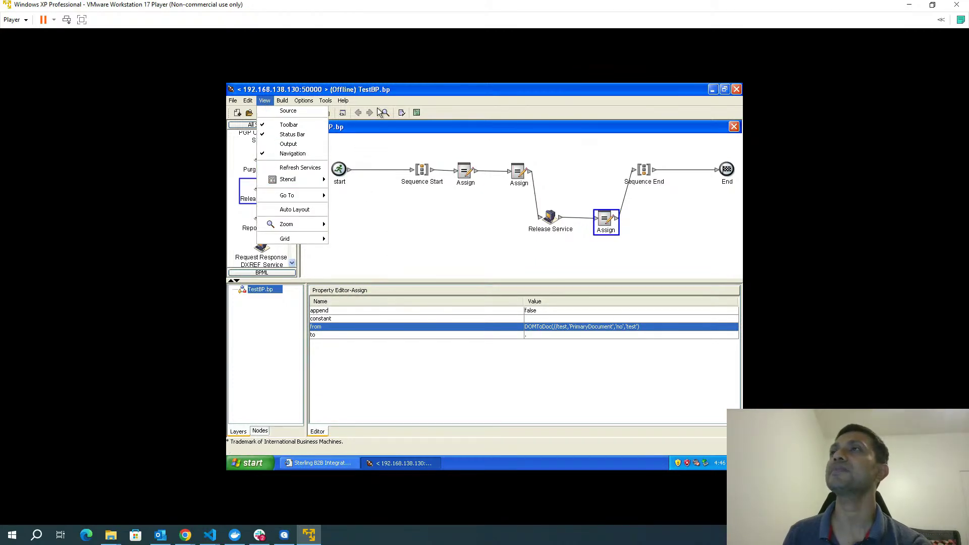
left_click(356, 140)
left_click(260, 113)
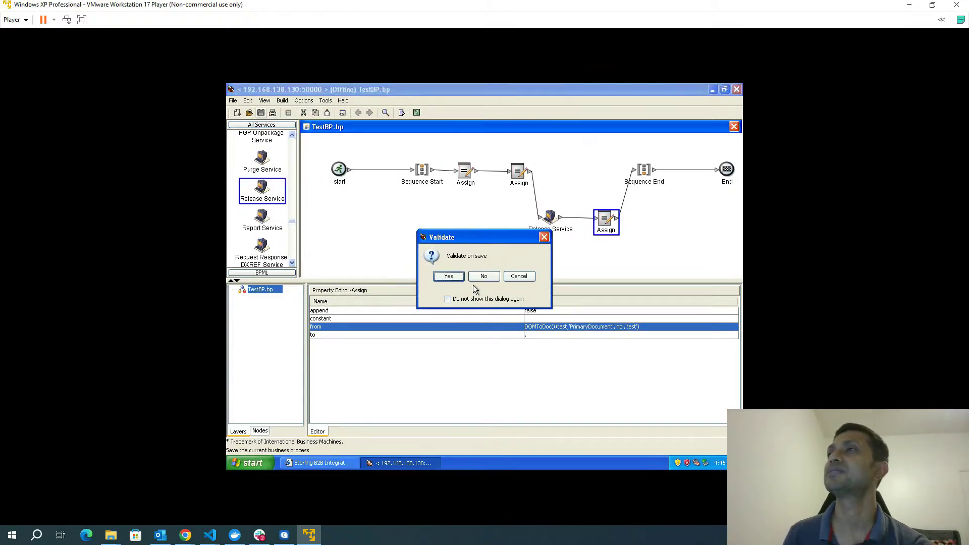
left_click(442, 278)
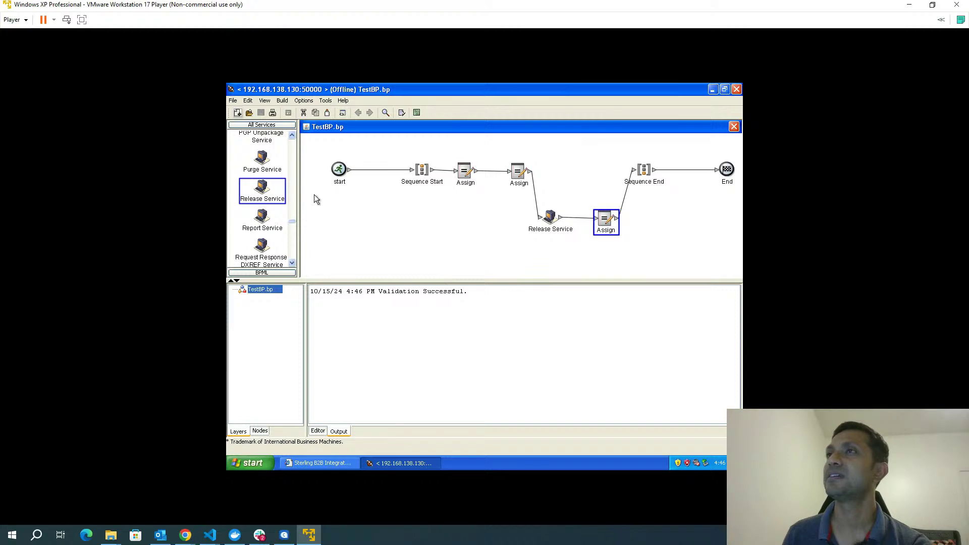
- Show the BPML source of TestBP and copy all of it
left_click(264, 100)
left_click(302, 122)
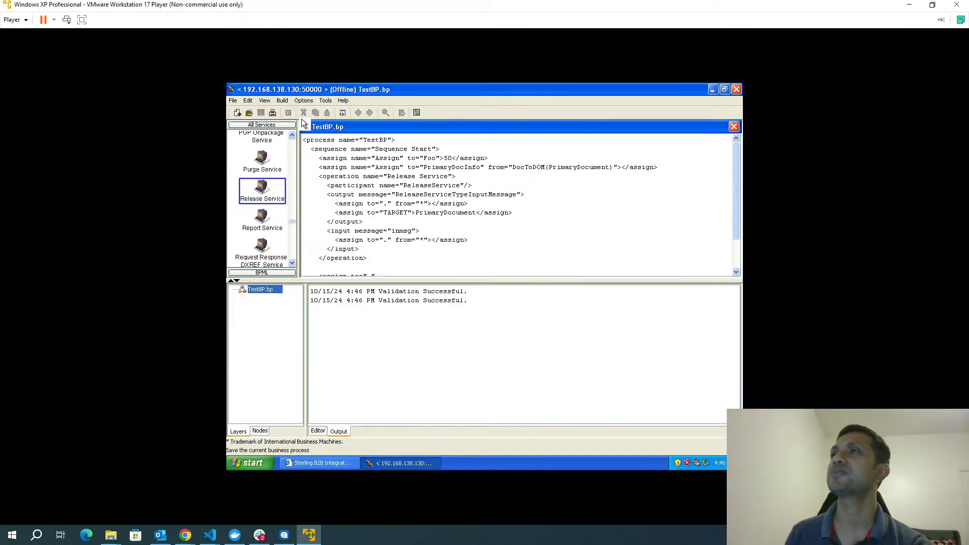
key("ctrl+a")
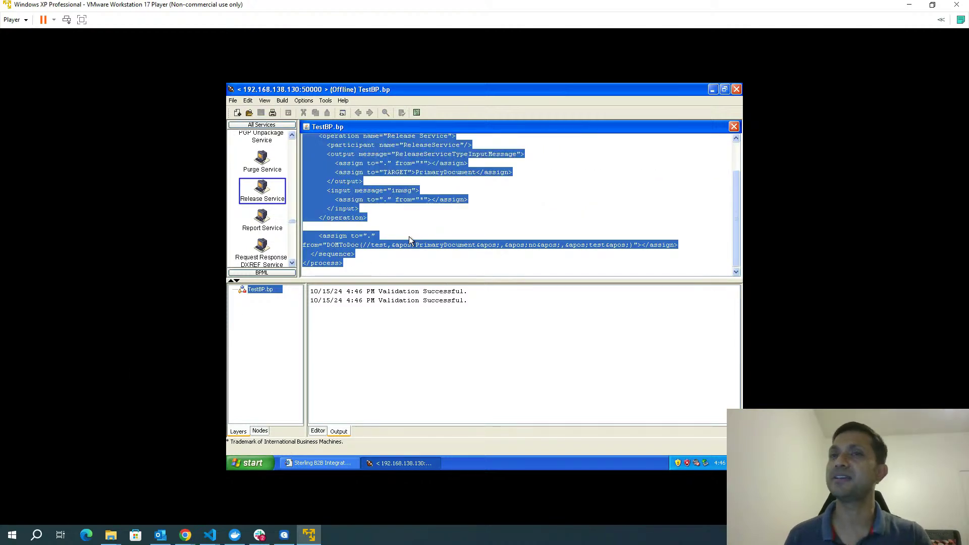
- Switch to the Sterling B2B Integrator Dashboard and open version 4 of the TestBP source for editing
left_click(712, 89)
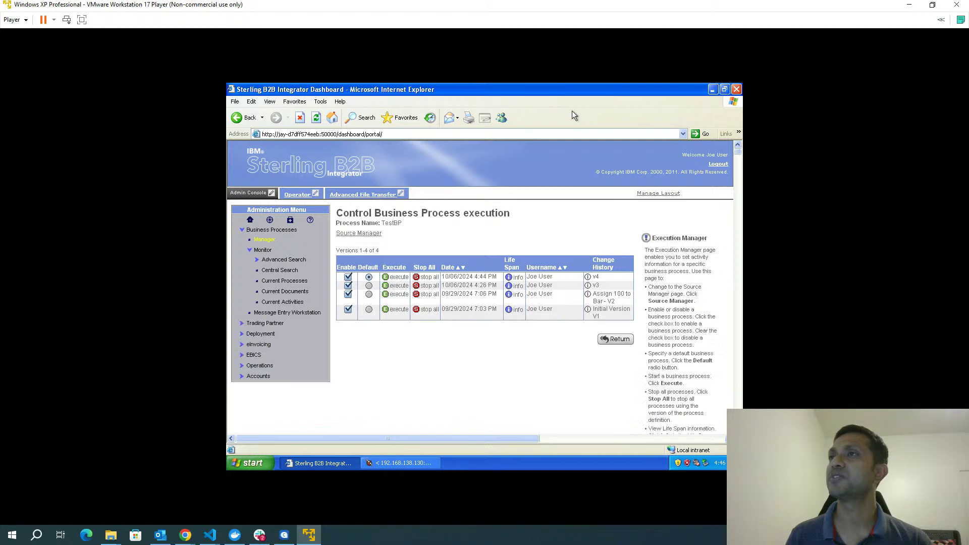
left_click(395, 295)
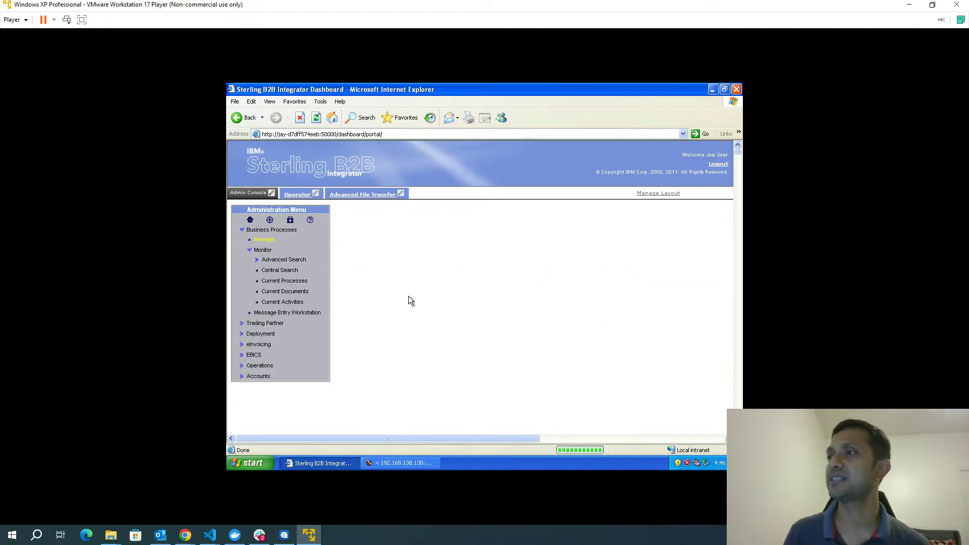
left_click(351, 301)
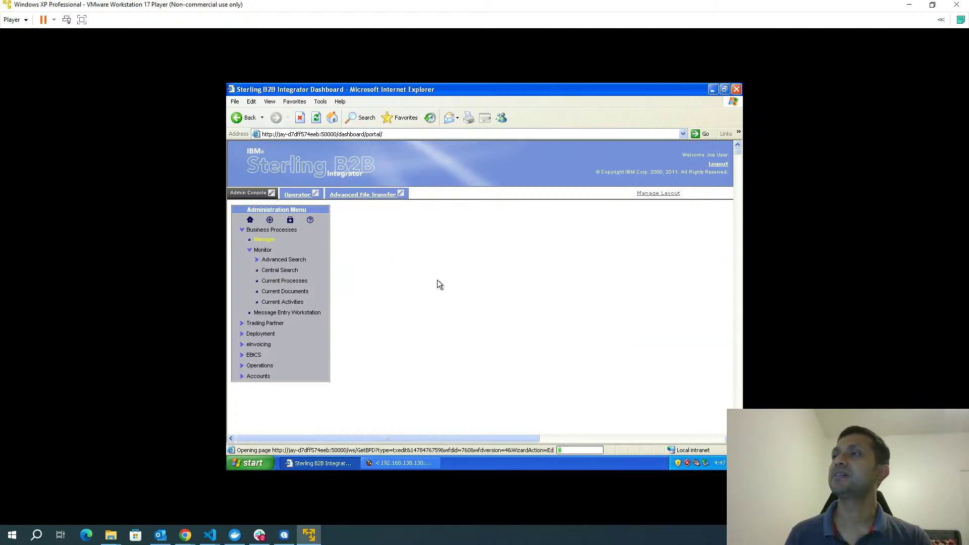
- Set the process description to "v5 - DOMToDoc and Release service tutorial"
type("5")
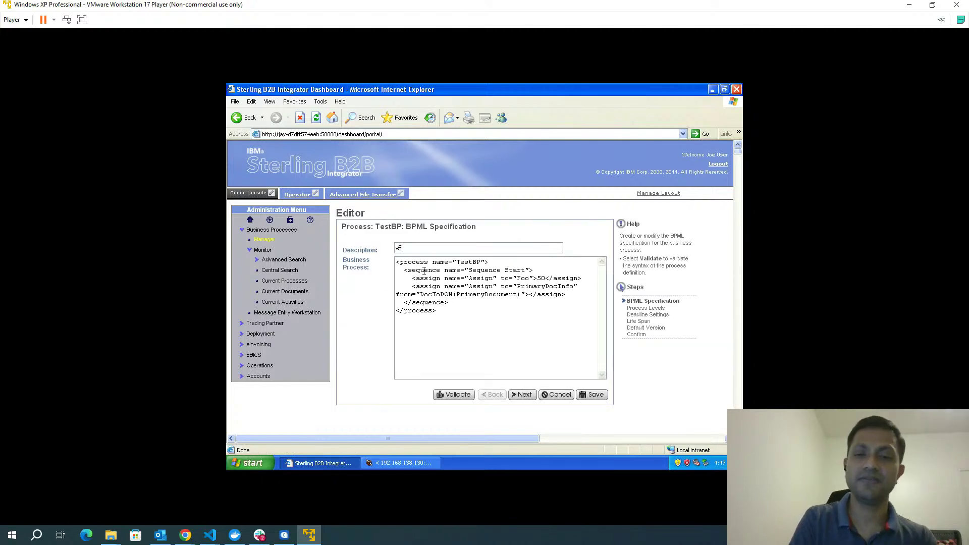
type(" - DOM")
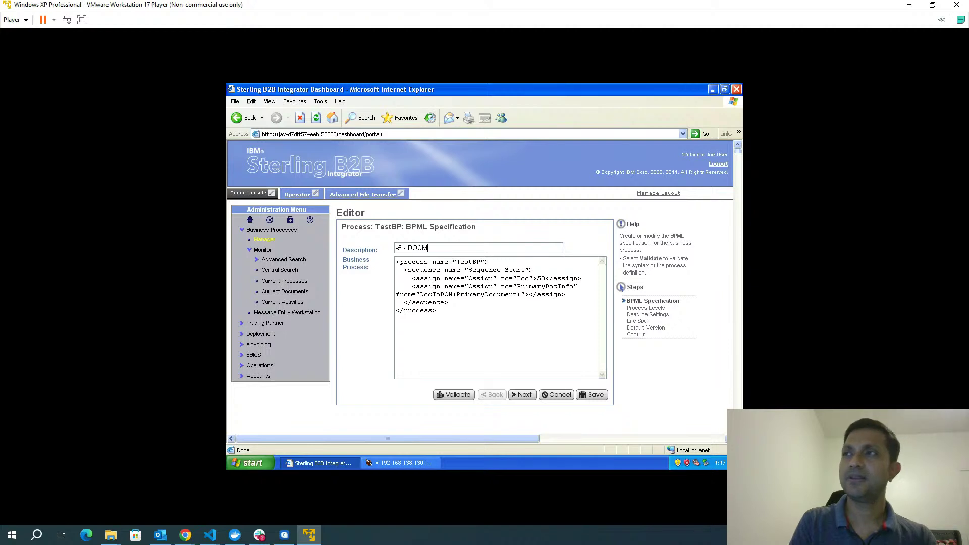
type("ToD")
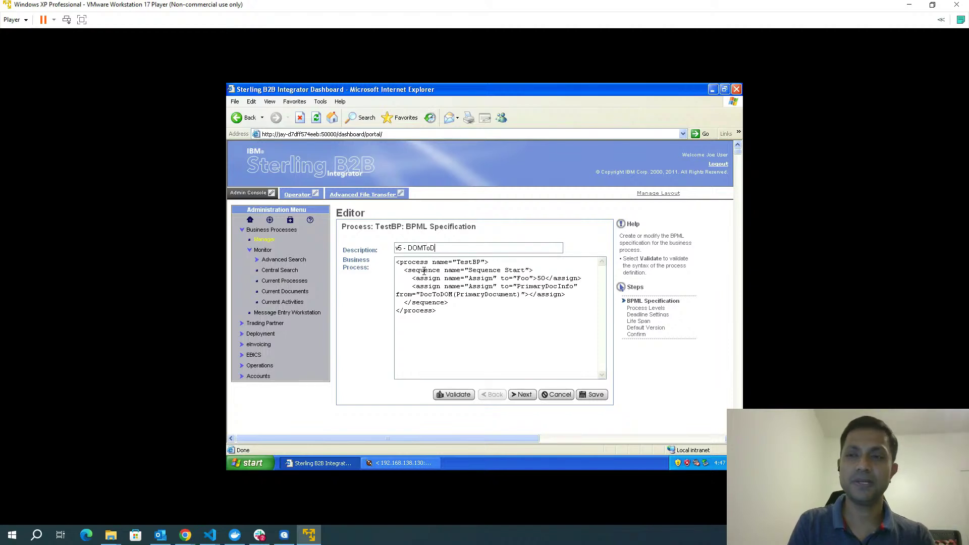
type("oc and Rele")
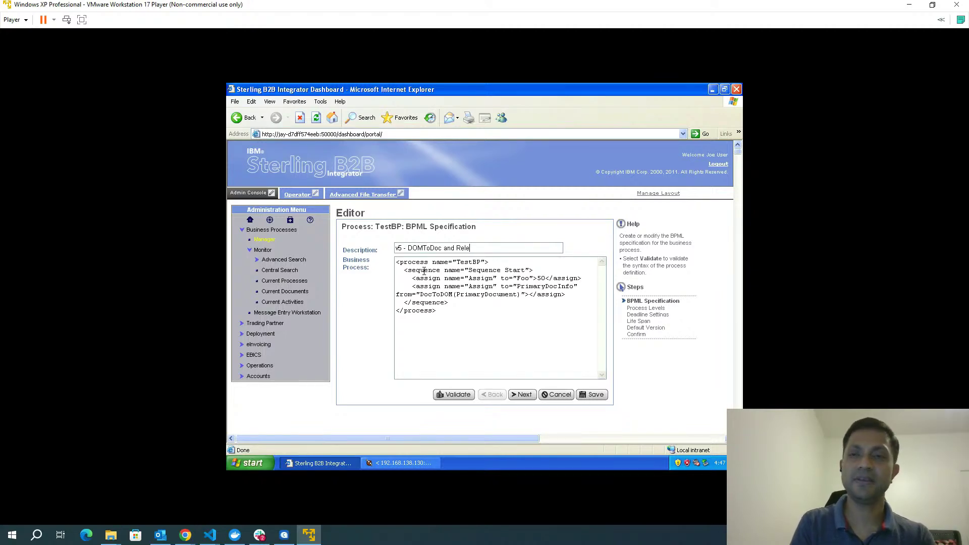
type("ase service ")
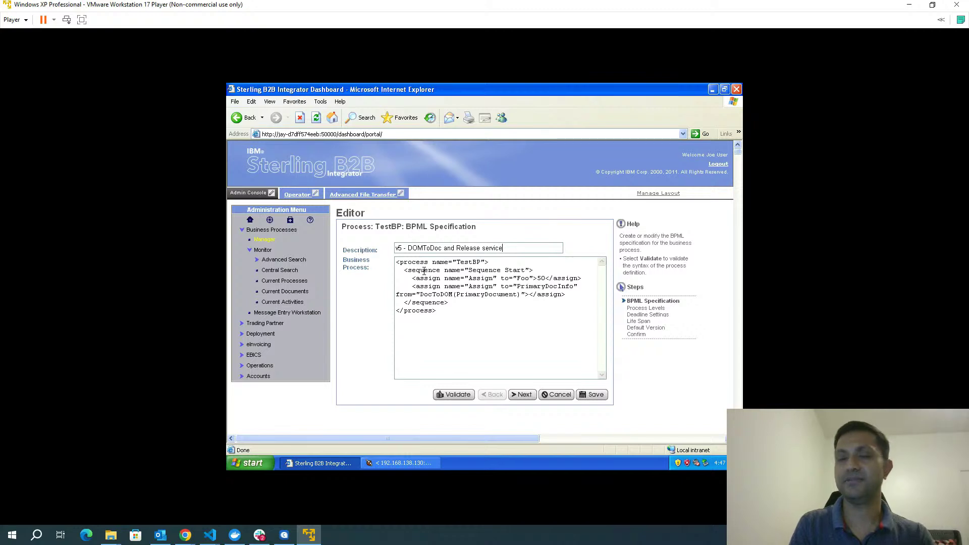
type("tutorial")
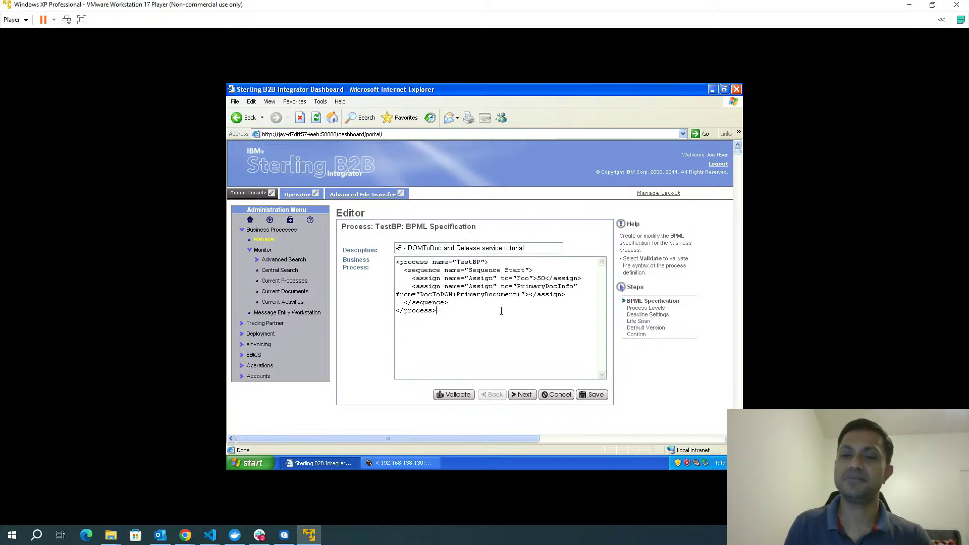
- Replace the entire business process text with the copied TestBP BPML, and validate it before continuing to Process Levels
key("ctrl+a")
key("Delete")
key("ctrl+v")
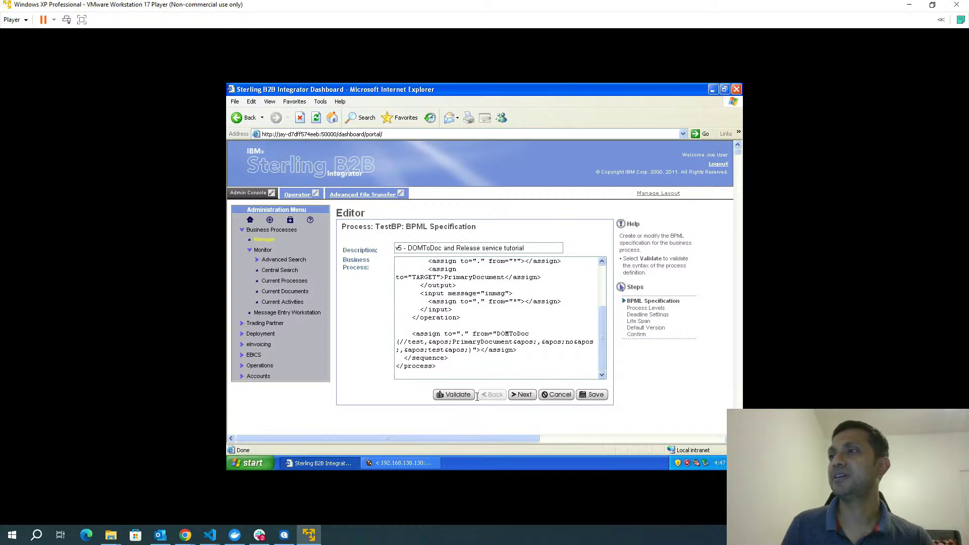
left_click(464, 397)
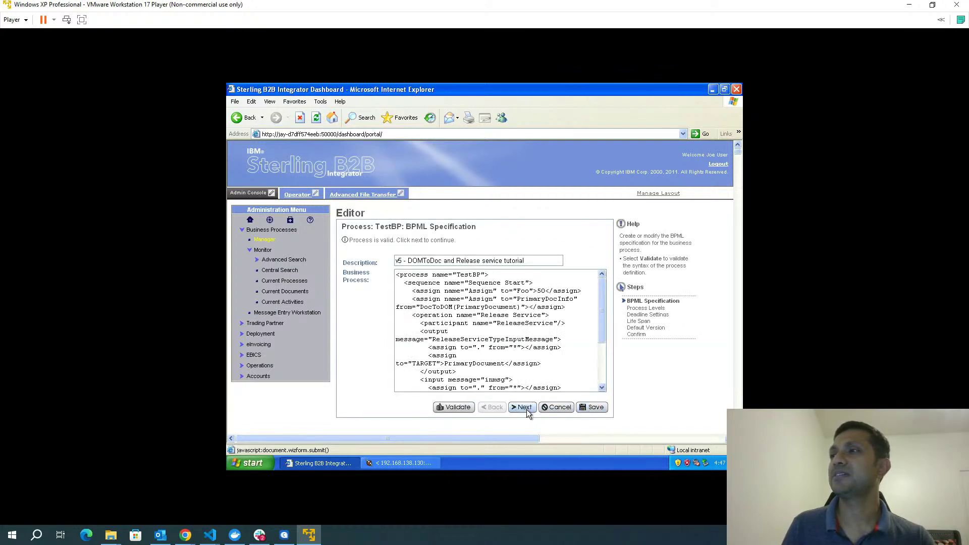
left_click(524, 408)
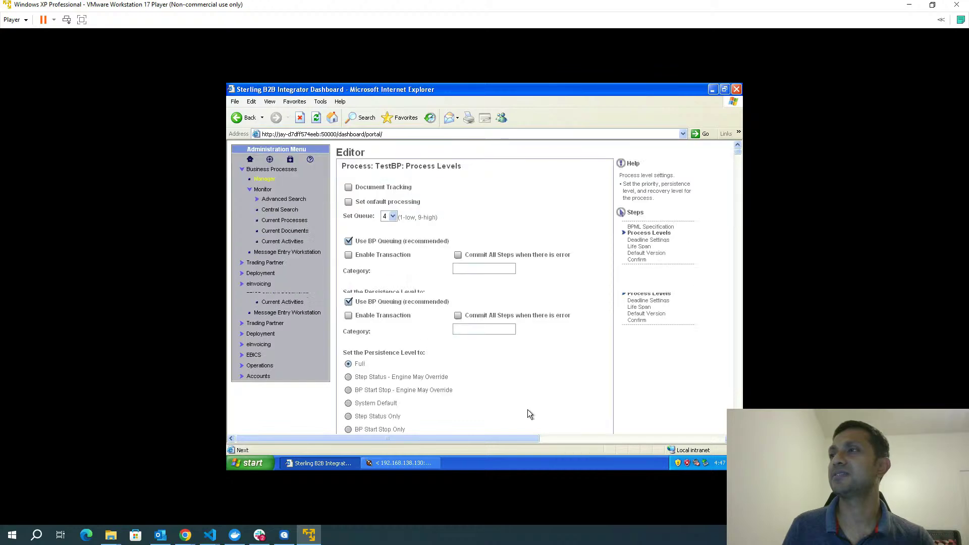
- Accept the process level, deadline and life span settings for TestBP and proceed to the default version choice
scroll(528, 409, "down", 8)
scroll(528, 410, "down", 5)
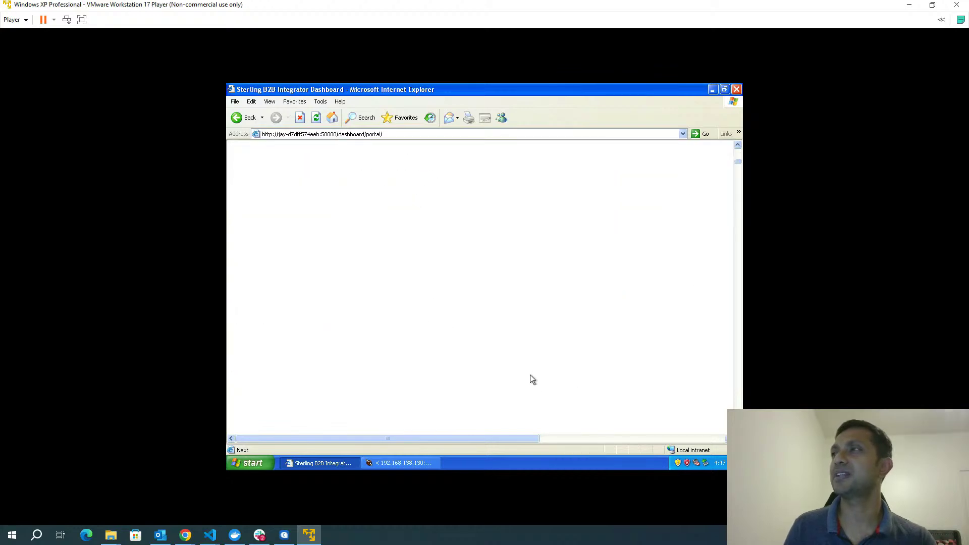
left_click(522, 274)
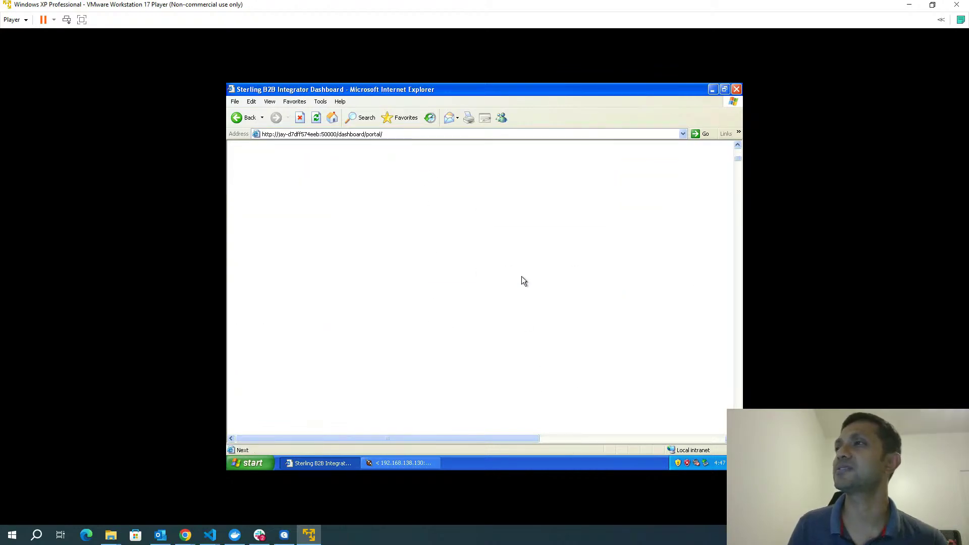
left_click(533, 382)
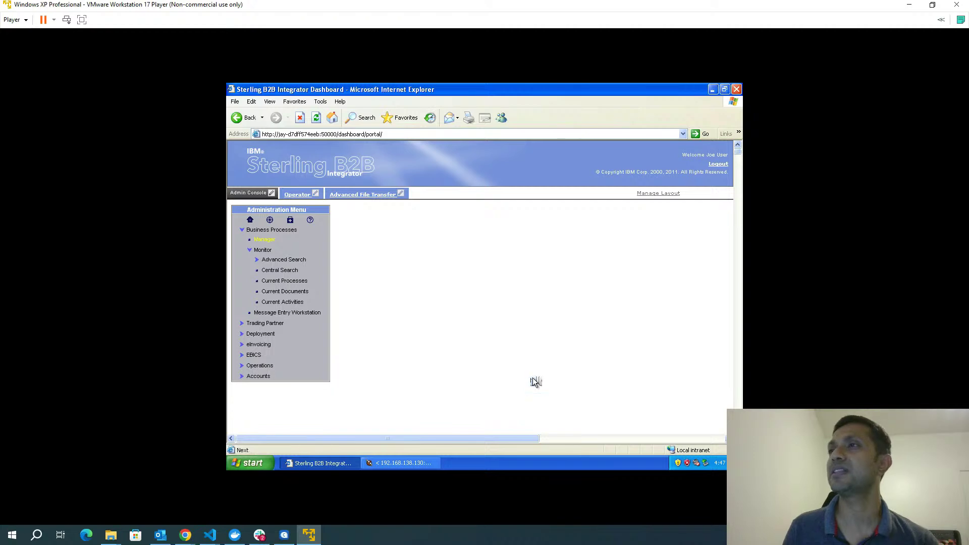
left_click(523, 393)
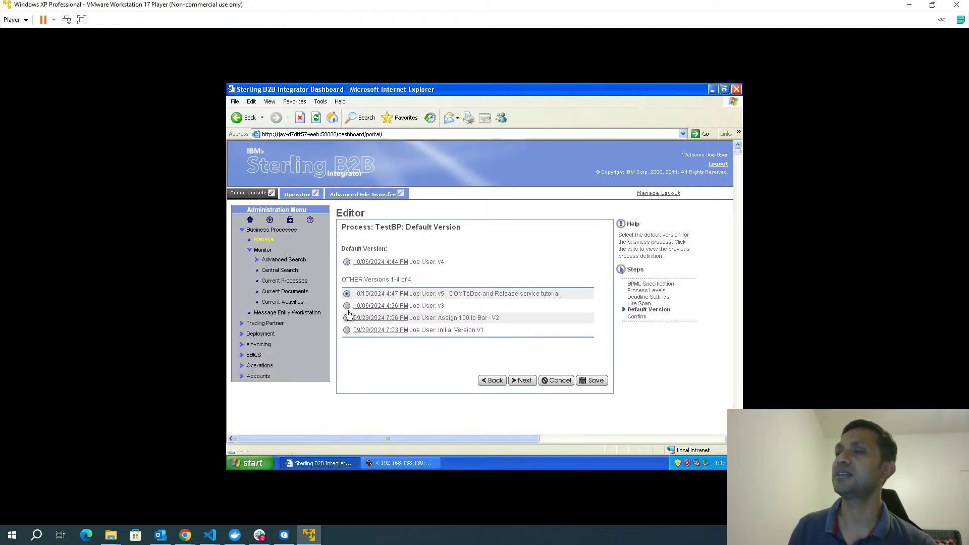
- Save TestBP with v5 as the default version, finish the check-in, and return to the Source Manager
left_click(586, 386)
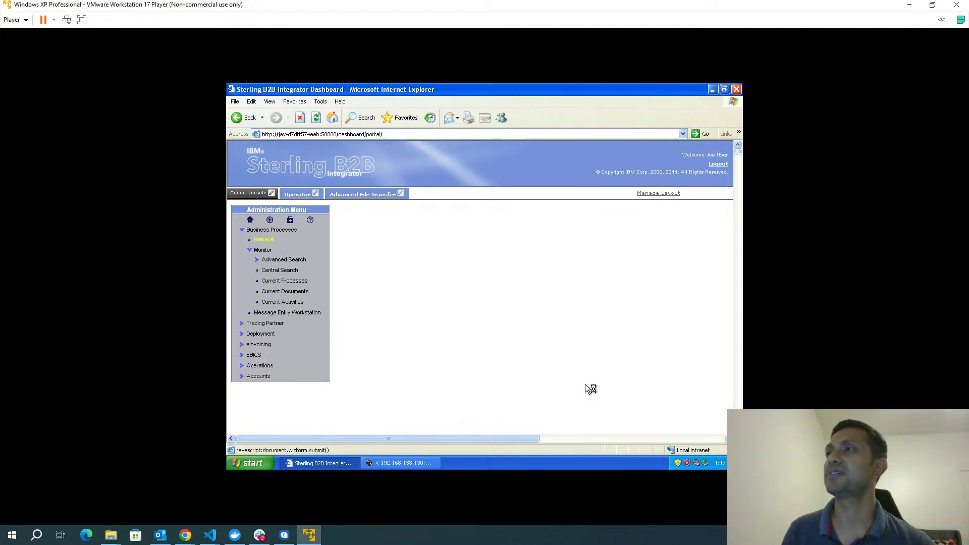
scroll(583, 386, "down", 6)
scroll(578, 396, "down", 3)
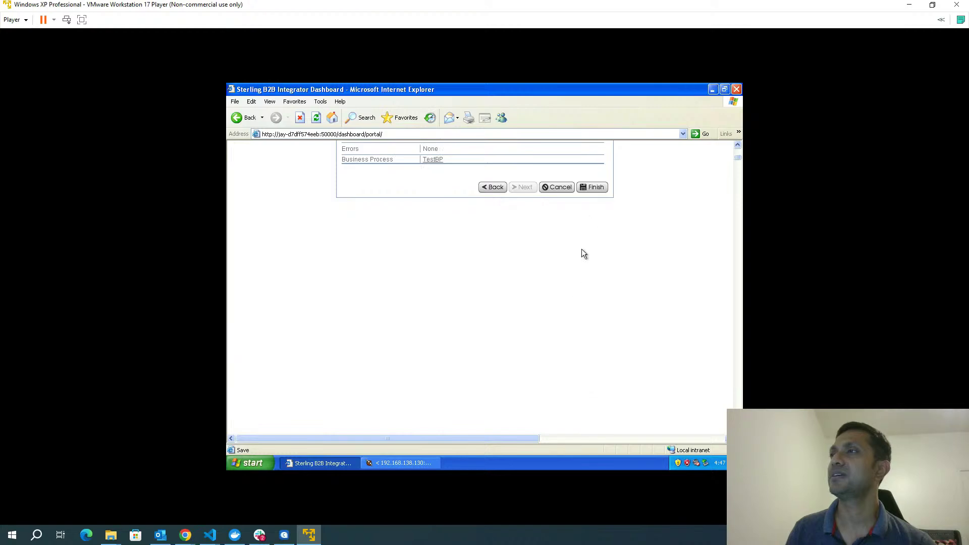
left_click(594, 188)
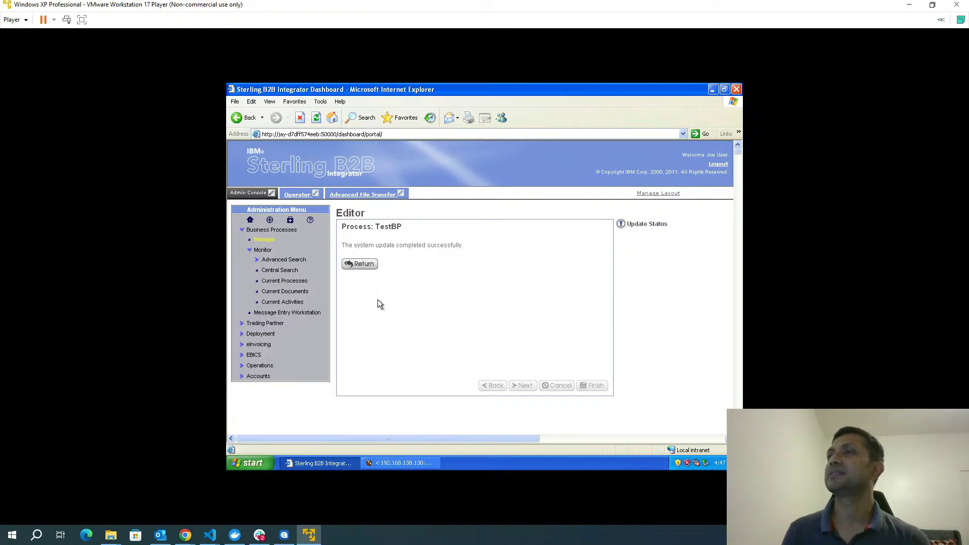
left_click(361, 265)
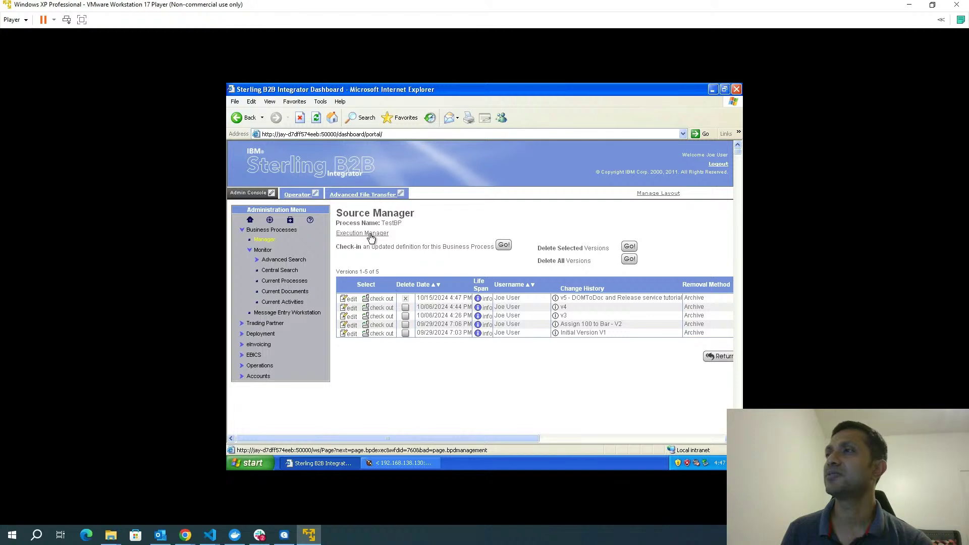
- From the Execution Manager, execute version 5 of TestBP with sample.xml from the desktop as input
left_click(369, 237)
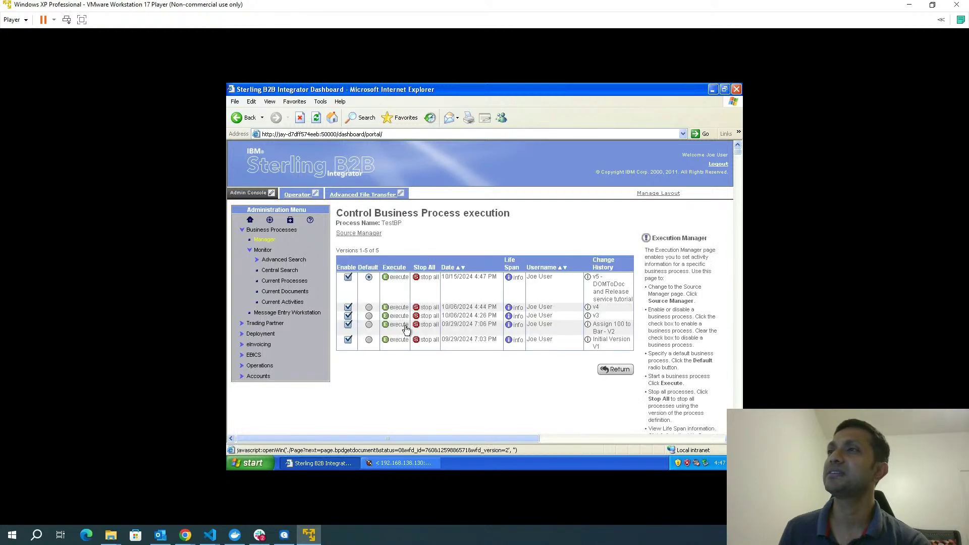
left_click(397, 279)
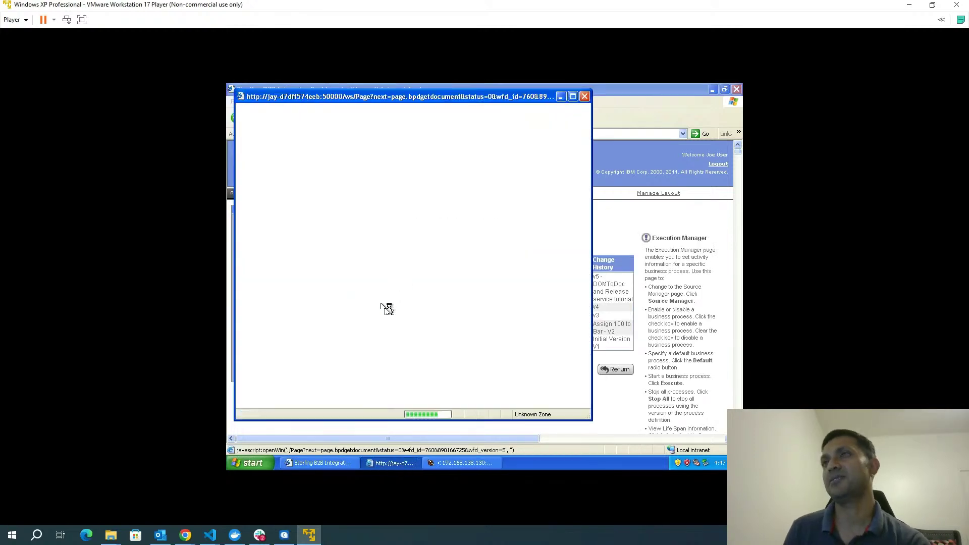
left_click(452, 166)
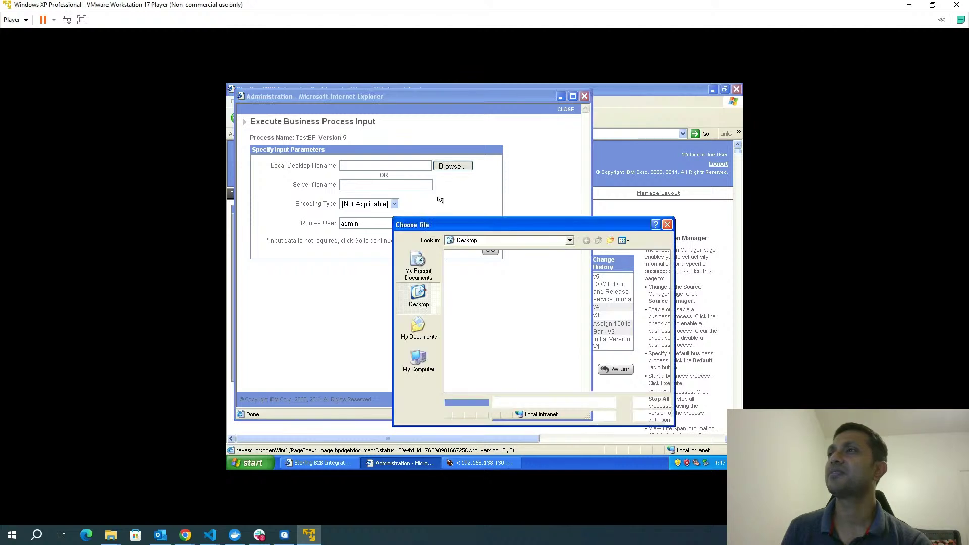
double_click(467, 339)
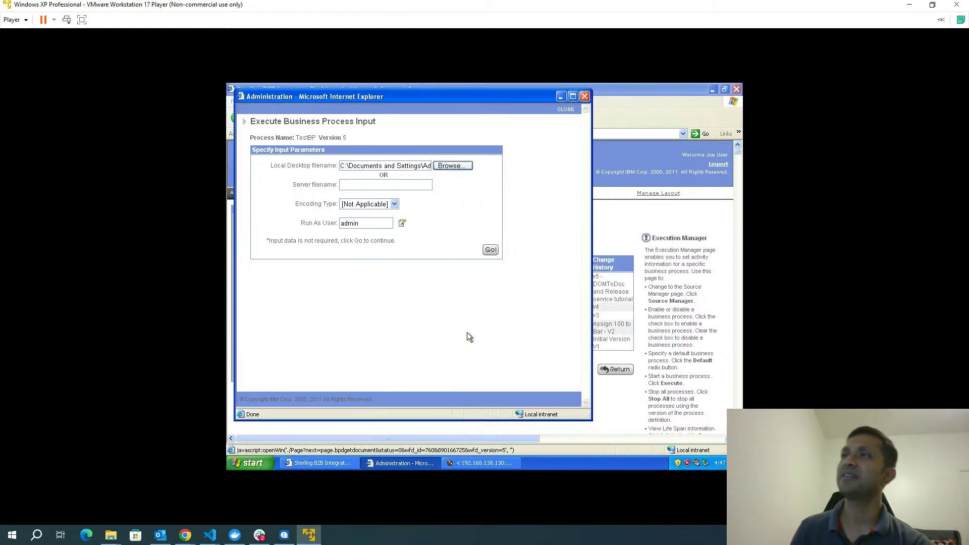
left_click(490, 250)
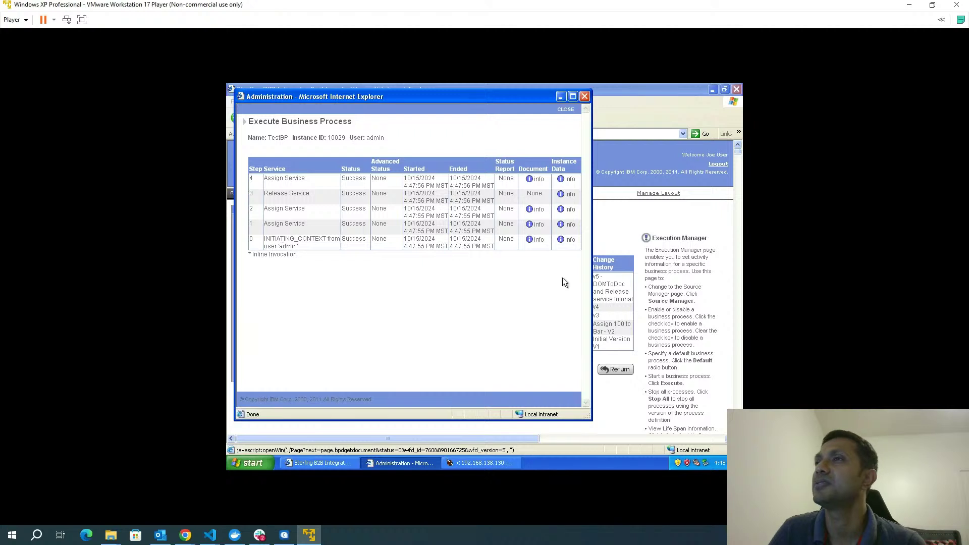
- Check the document name and content of the primary document at step 0 of the run, then close it
left_click(530, 240)
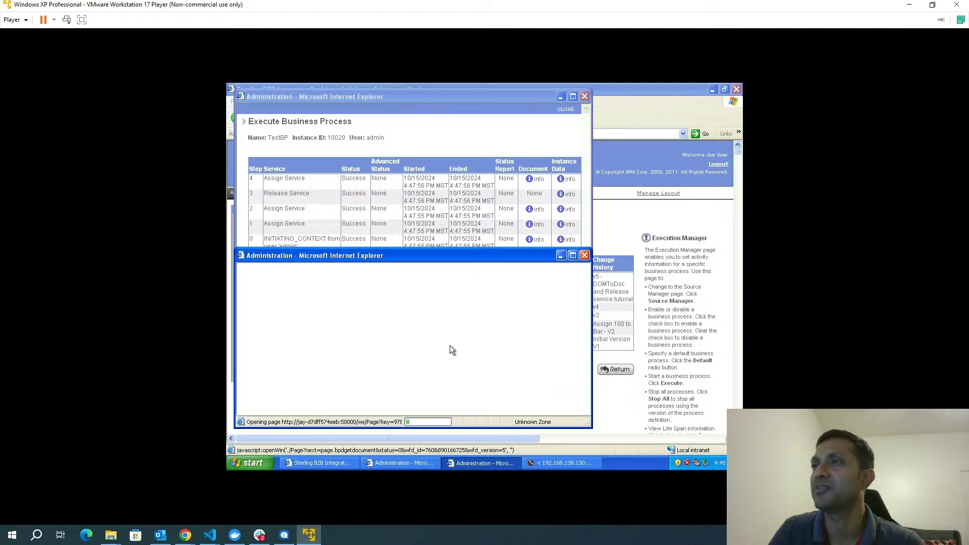
left_click_drag(305, 315, 333, 316)
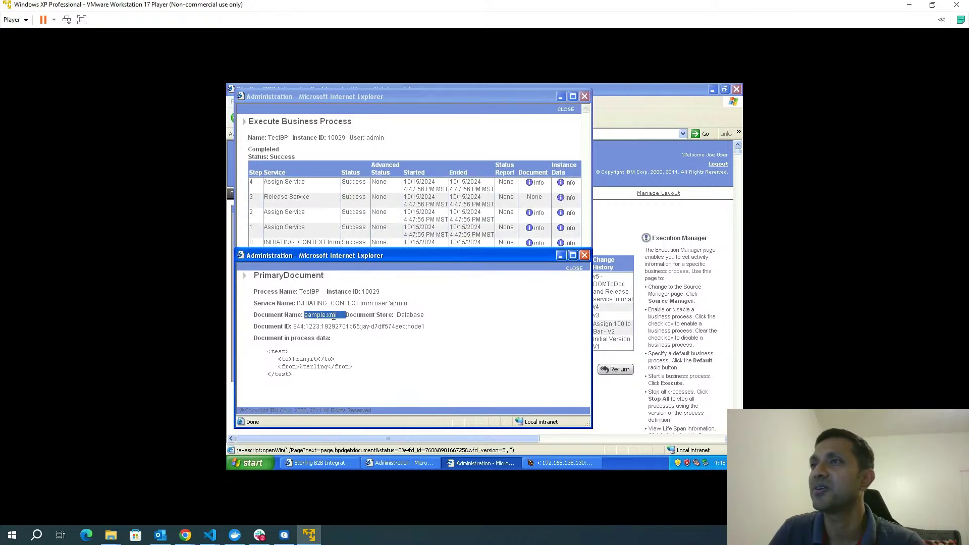
left_click(585, 255)
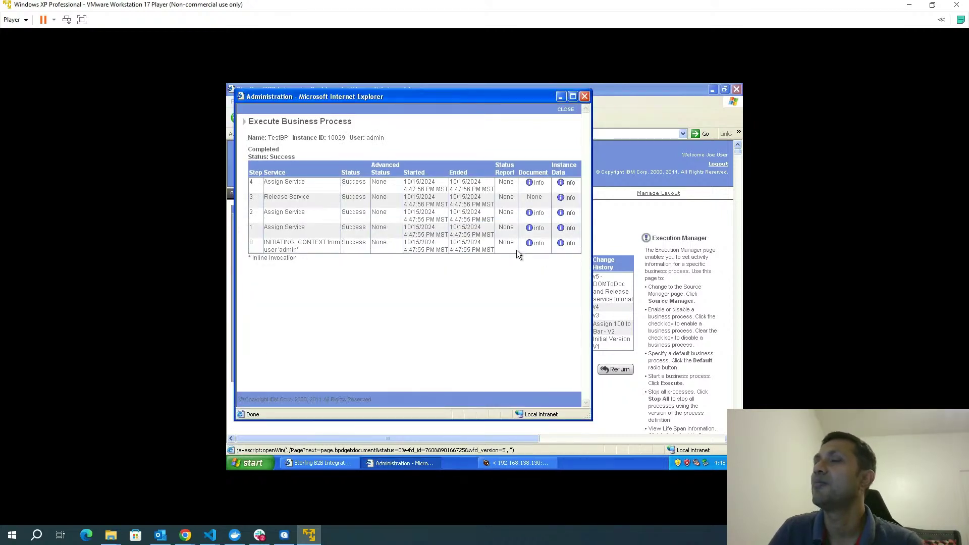
- Examine the step 2 Assign Service process data, including the PrimaryDocInfo node and the linked primary document
left_click(562, 216)
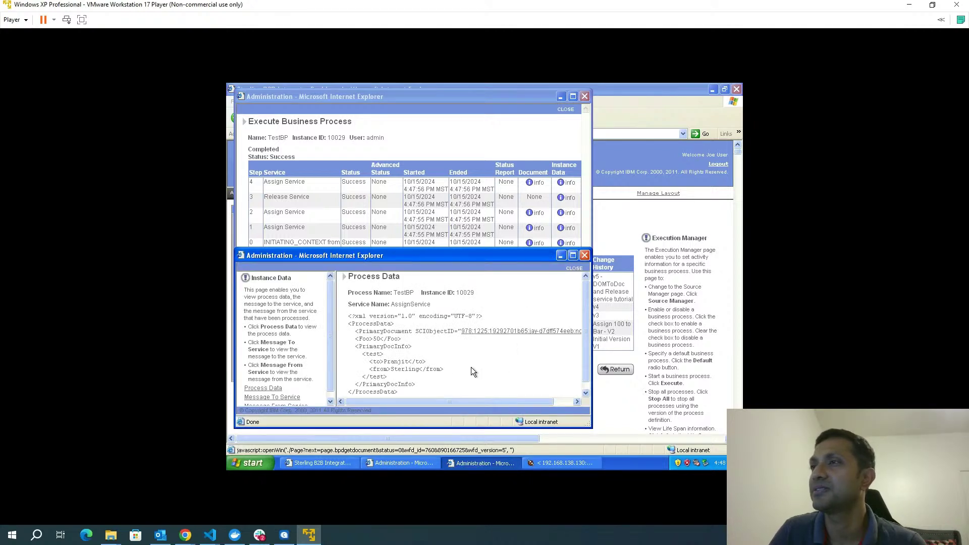
left_click_drag(356, 347, 409, 386)
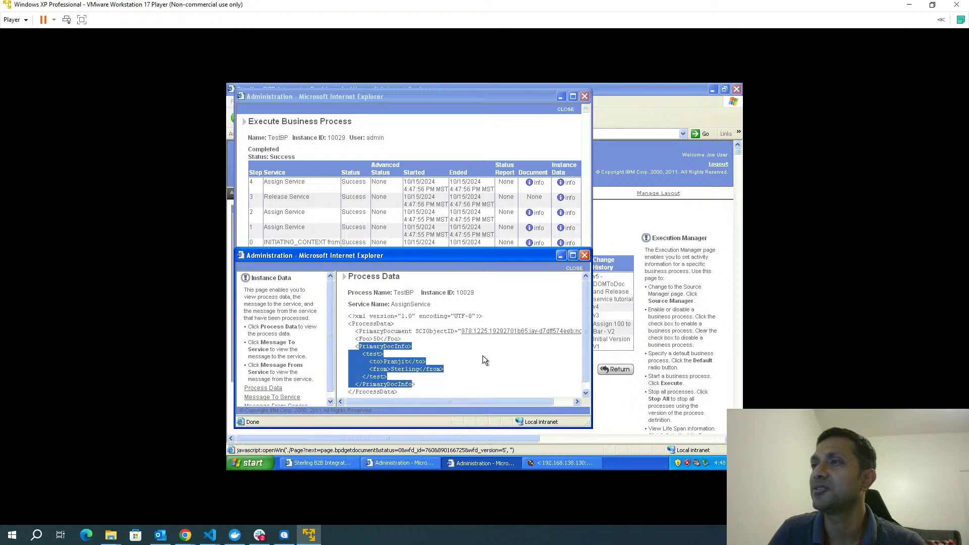
left_click(584, 255)
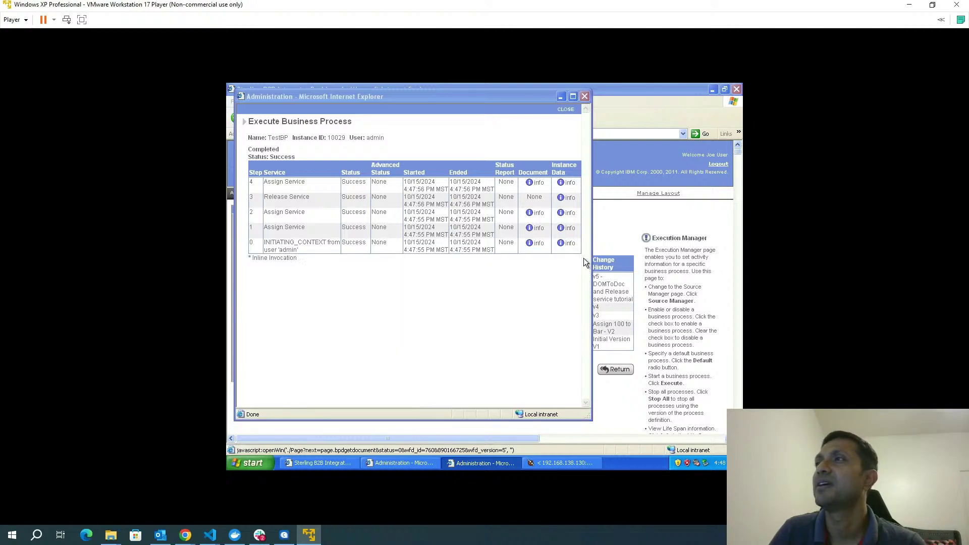
left_click(562, 214)
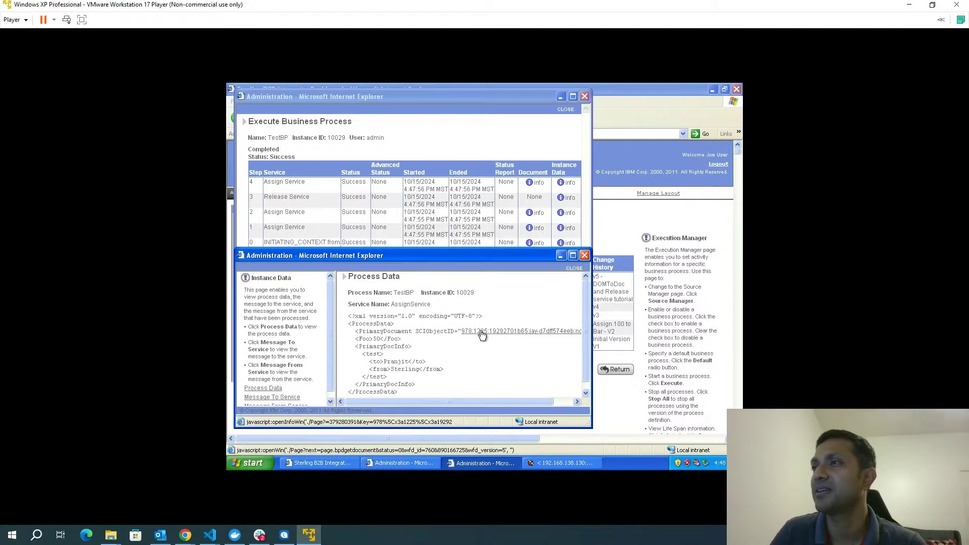
left_click(481, 333)
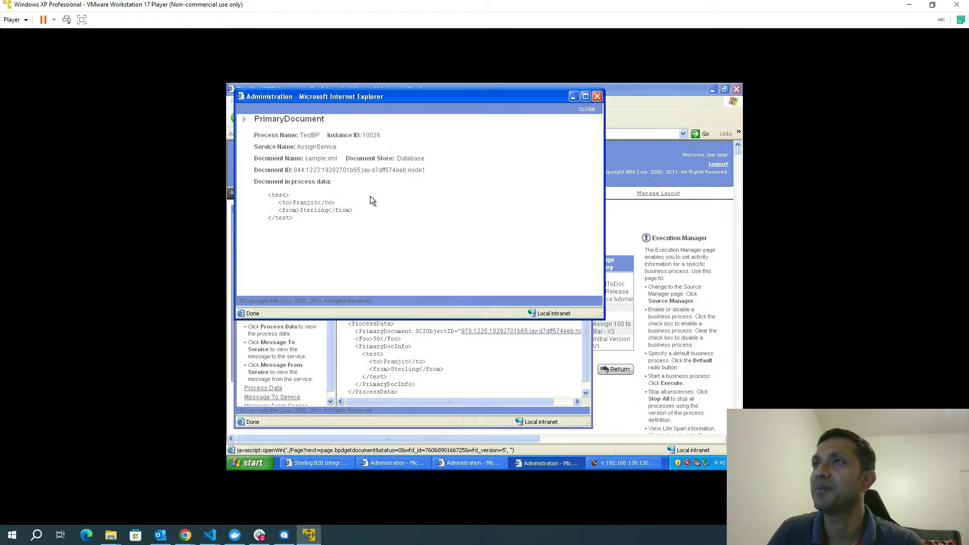
left_click(597, 96)
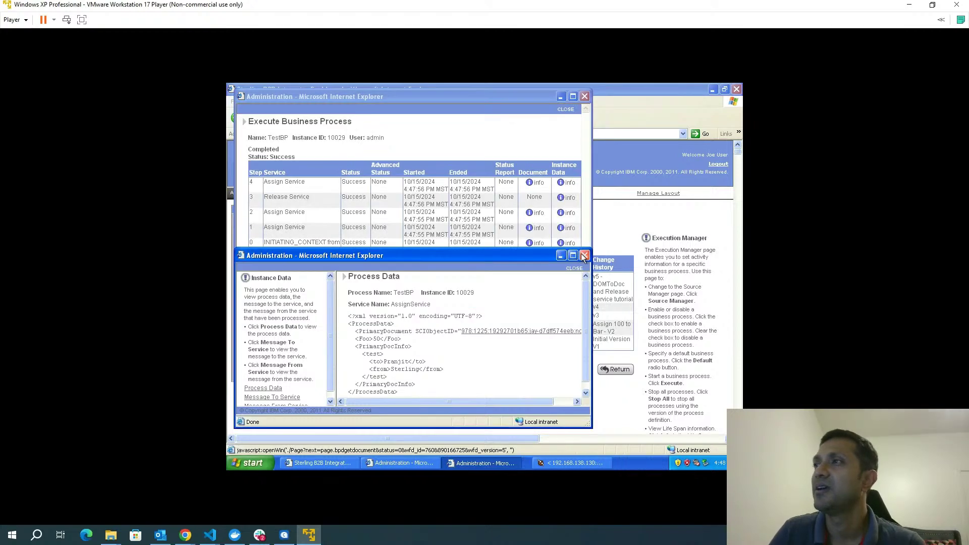
left_click(584, 256)
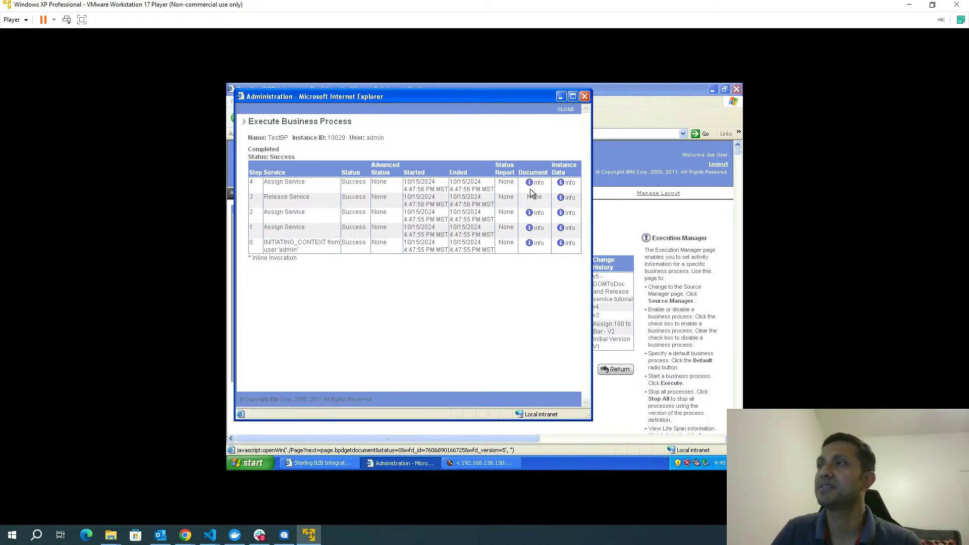
- Examine the Release Service step's document entry, its process data, and the messages to and from the service
left_click_drag(527, 197, 539, 197)
left_click(545, 207)
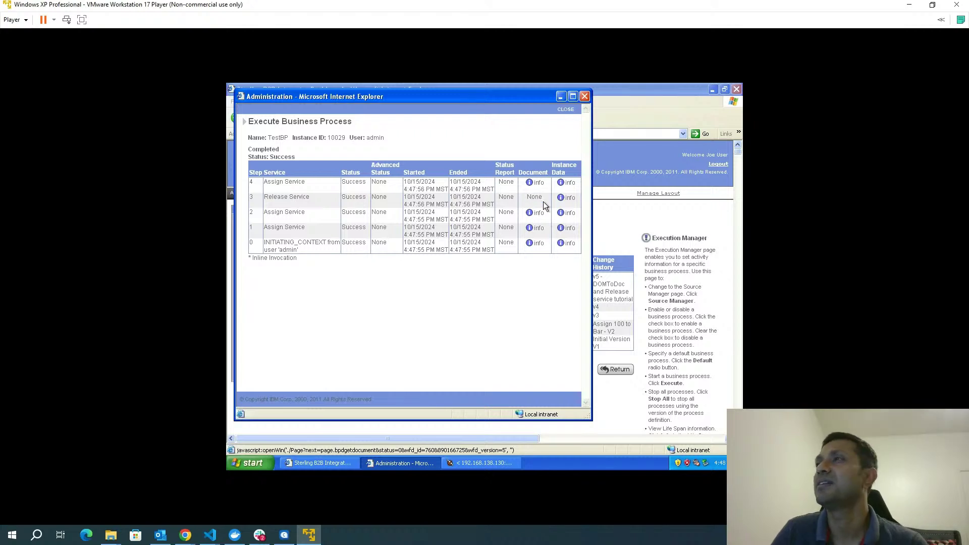
left_click(560, 202)
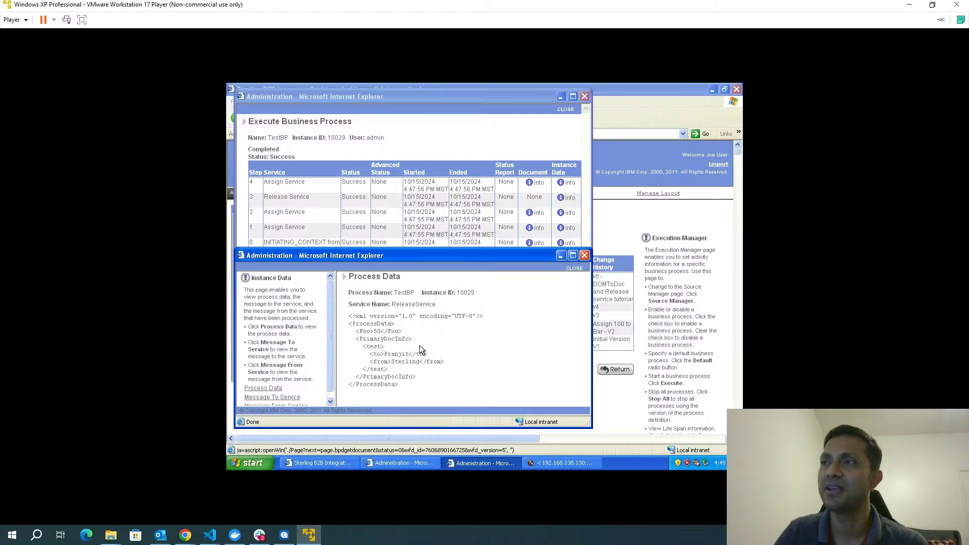
scroll(308, 357, "down", 1)
left_click(283, 392)
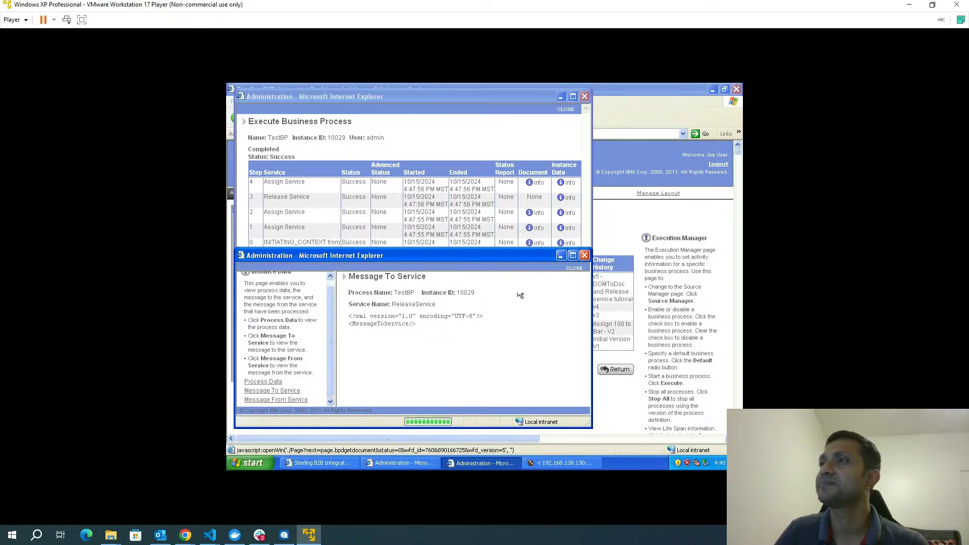
left_click(584, 256)
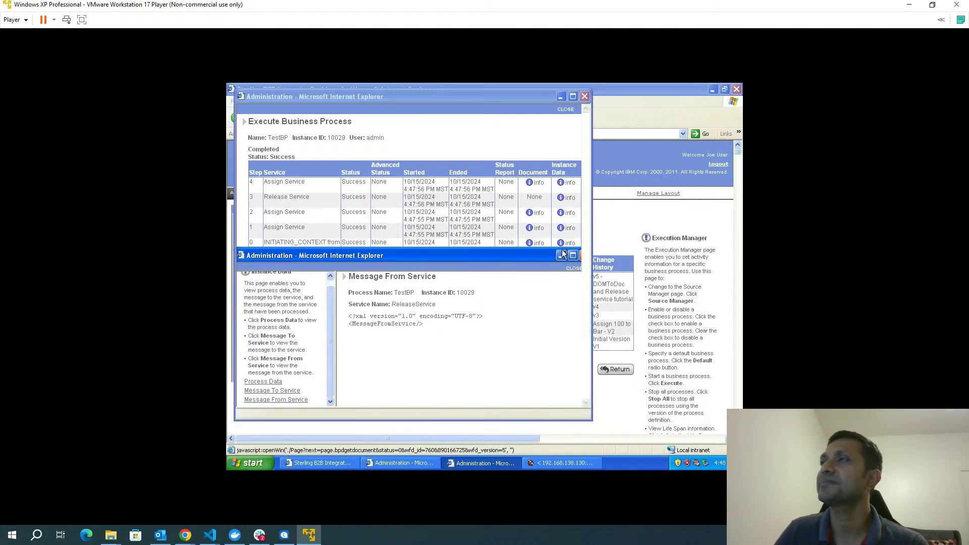
- Examine the step 4 Assign Service process data and its linked PrimaryDocument's XML, then close all execution windows
left_click(562, 182)
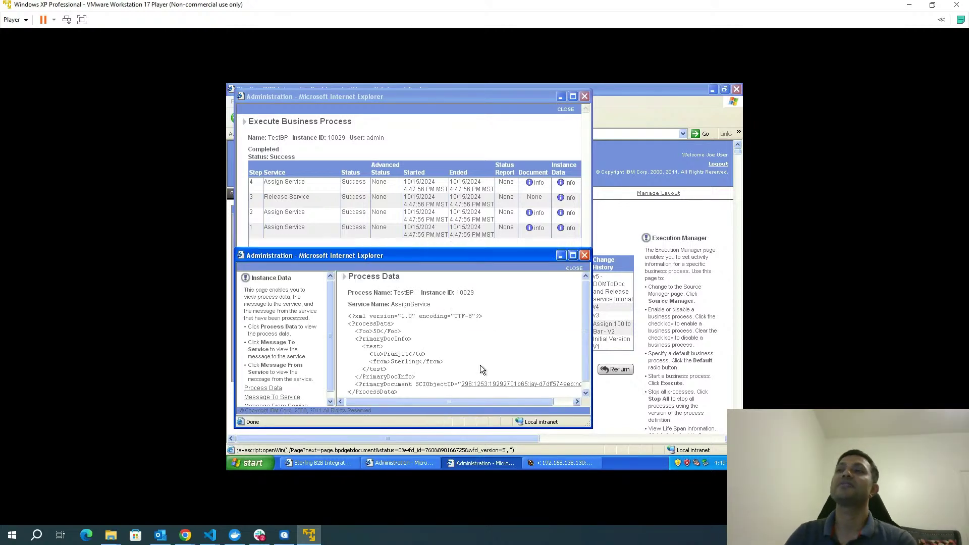
scroll(444, 327, "down", 1)
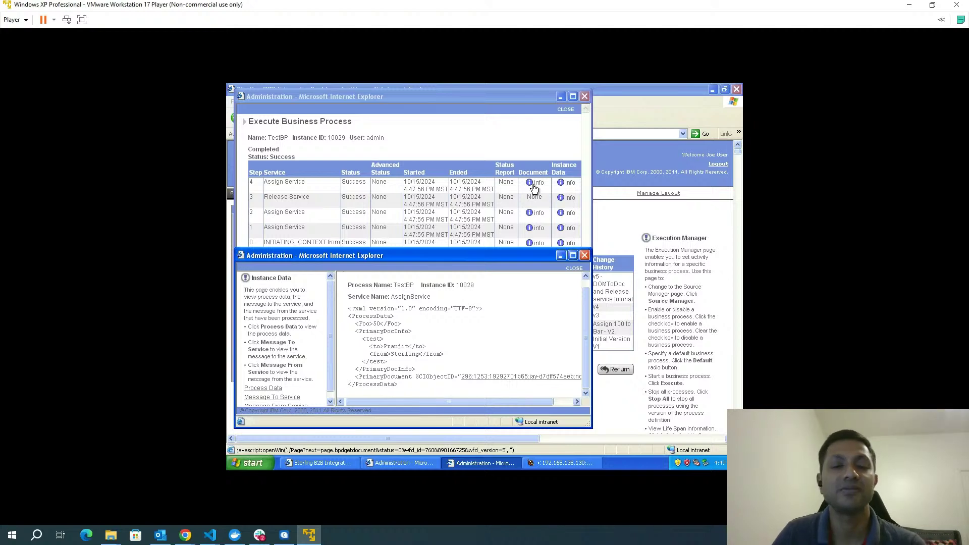
left_click(503, 373)
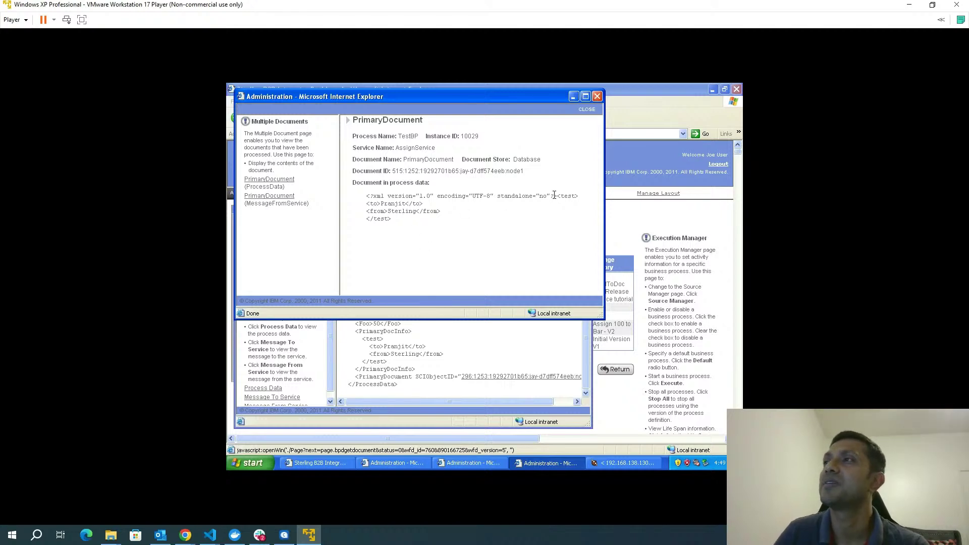
left_click_drag(550, 197, 554, 223)
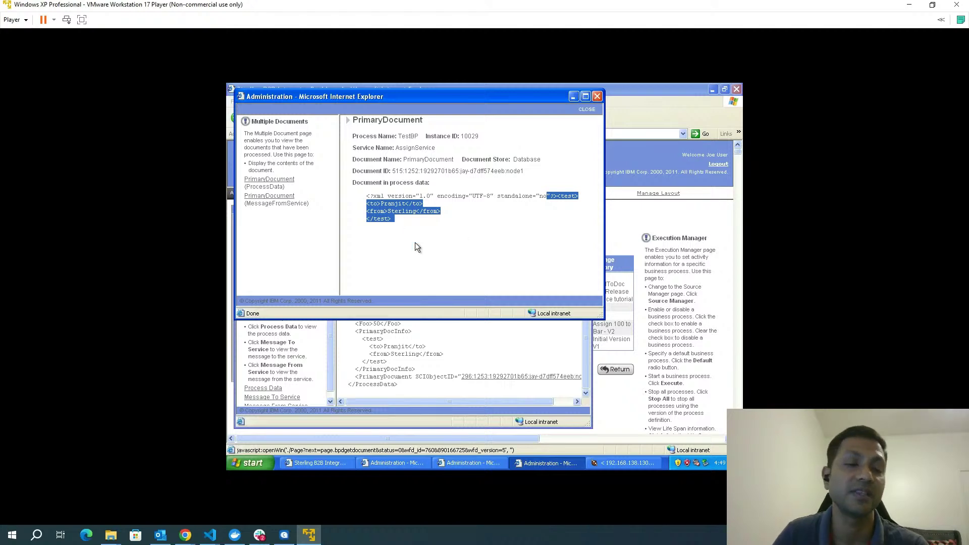
left_click(598, 99)
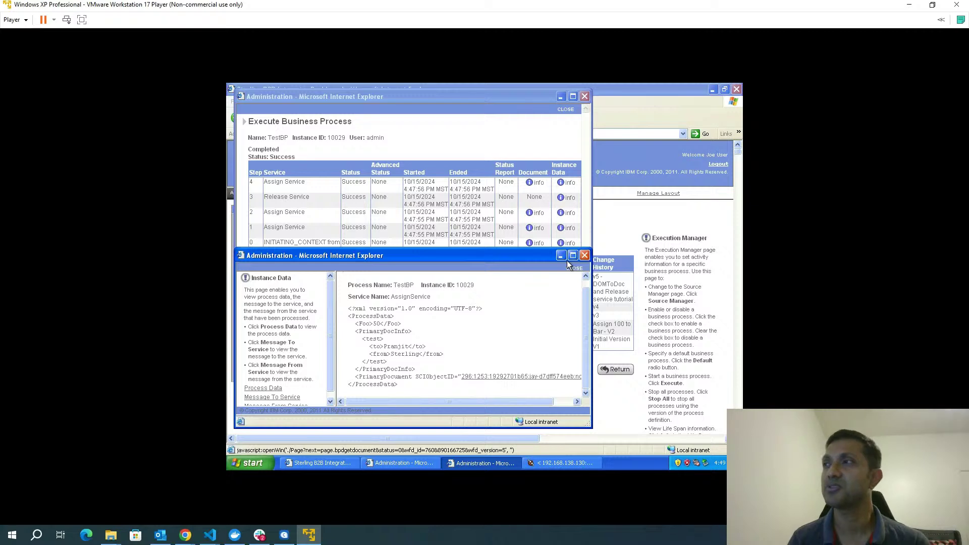
left_click(584, 256)
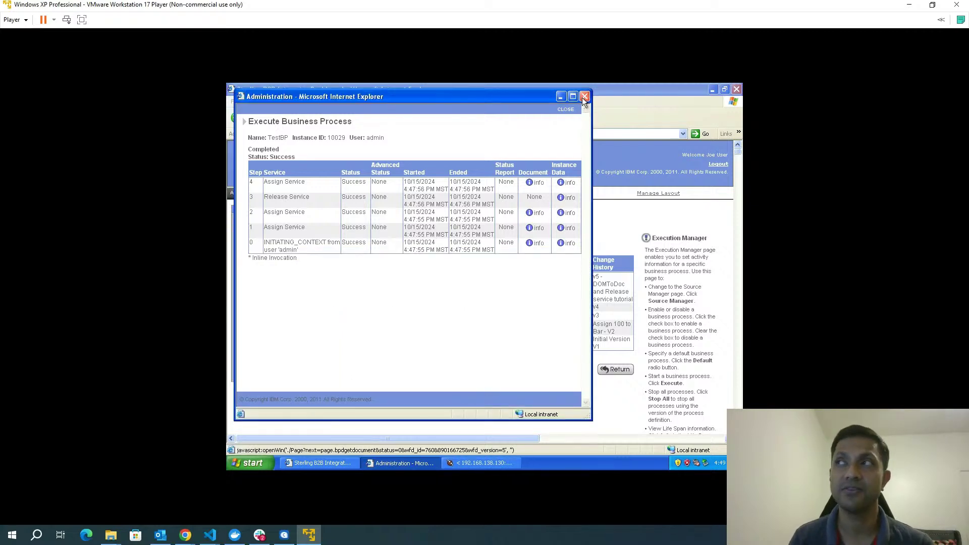
left_click(583, 97)
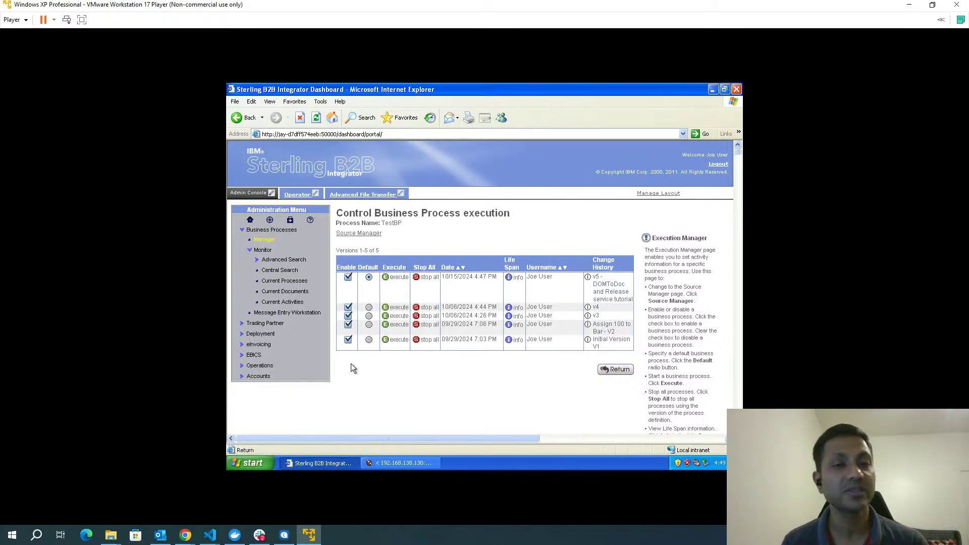